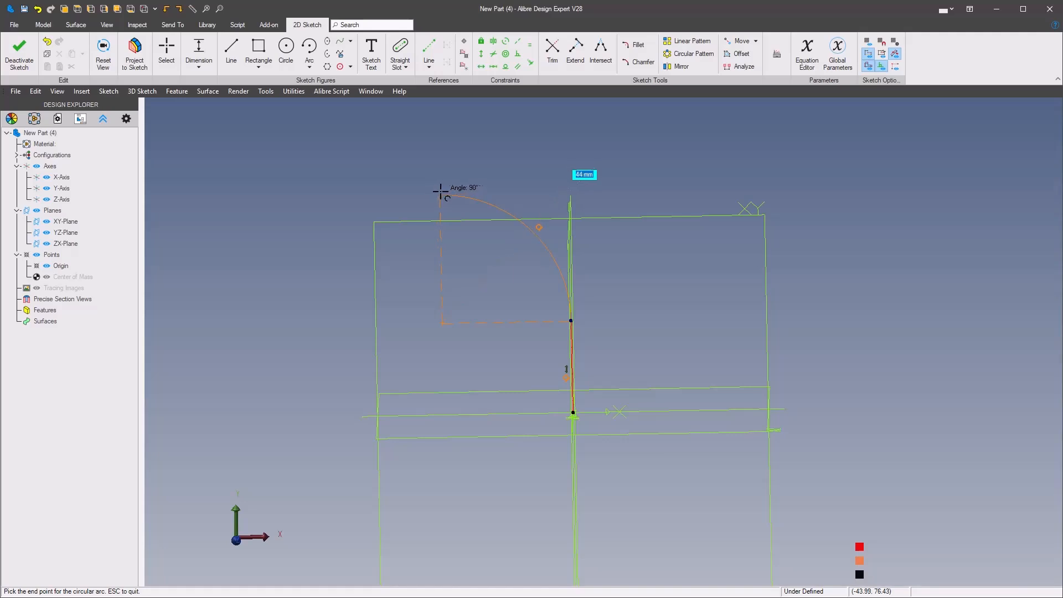
Finish the 44 mm tangent quarter arc and extend its upper end with a short leftward line and a vertical line upward
click(434, 194)
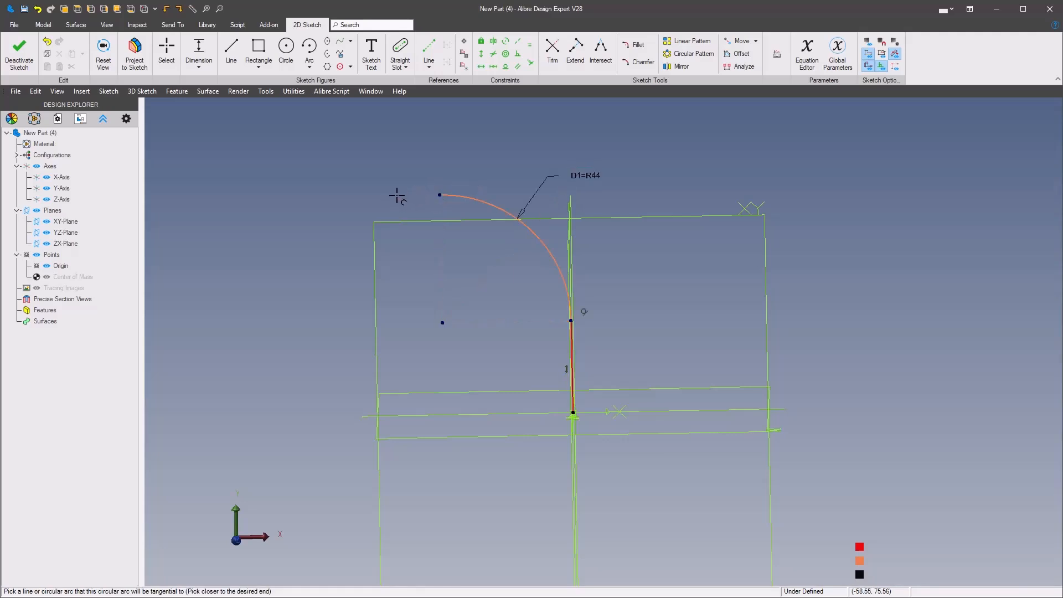
key(l)
click(442, 196)
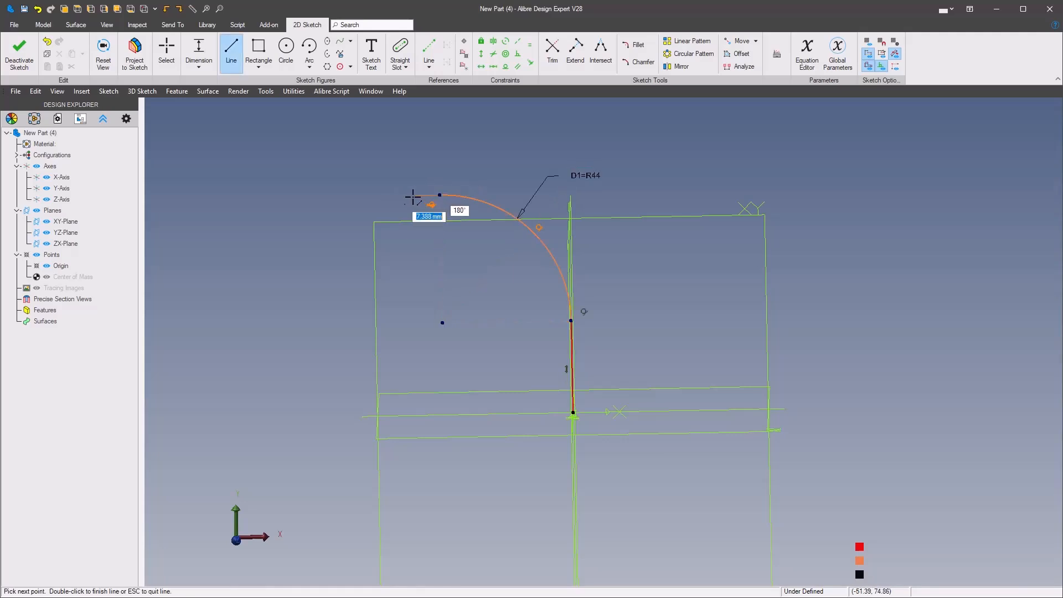
click(324, 200)
middle_drag(359, 195, 388, 362)
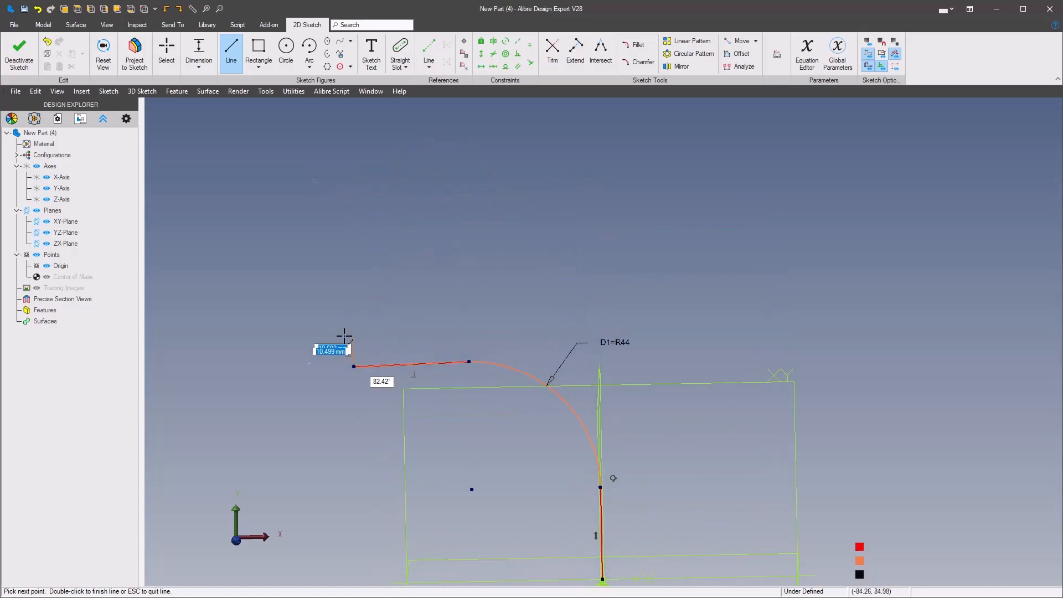
click(351, 270)
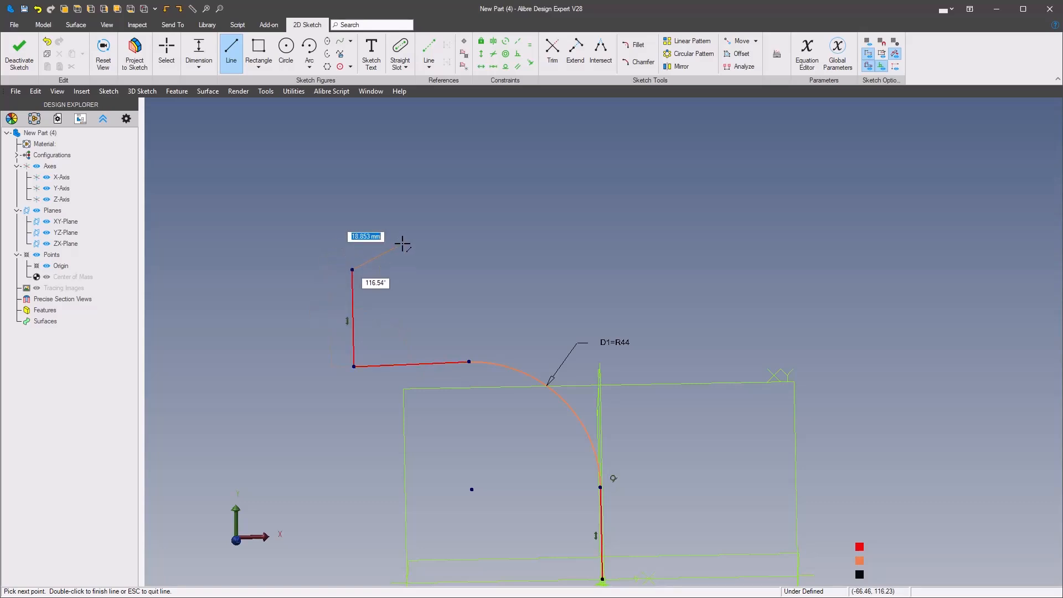
Add an 18 mm radius quarter arc tangent to the top of the new vertical line, curving to the right
key(a)
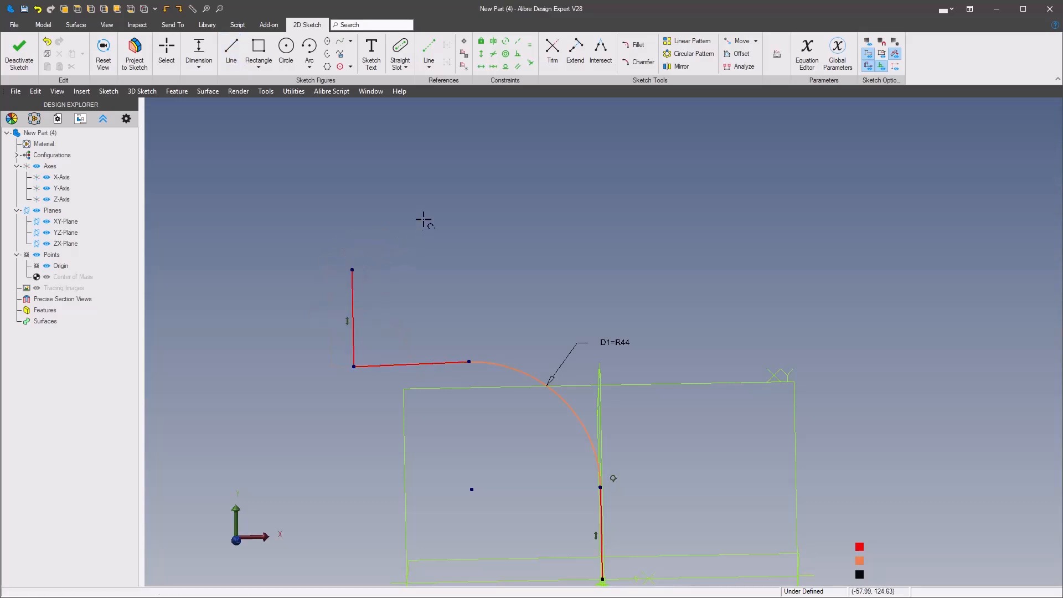
click(354, 276)
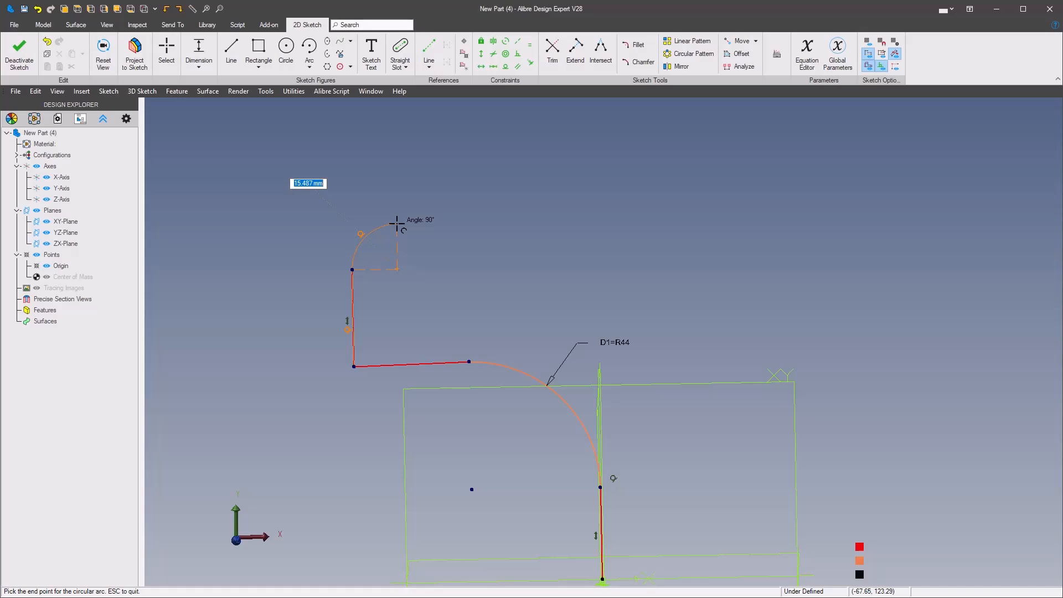
text(18)
key(Tab)
click(400, 224)
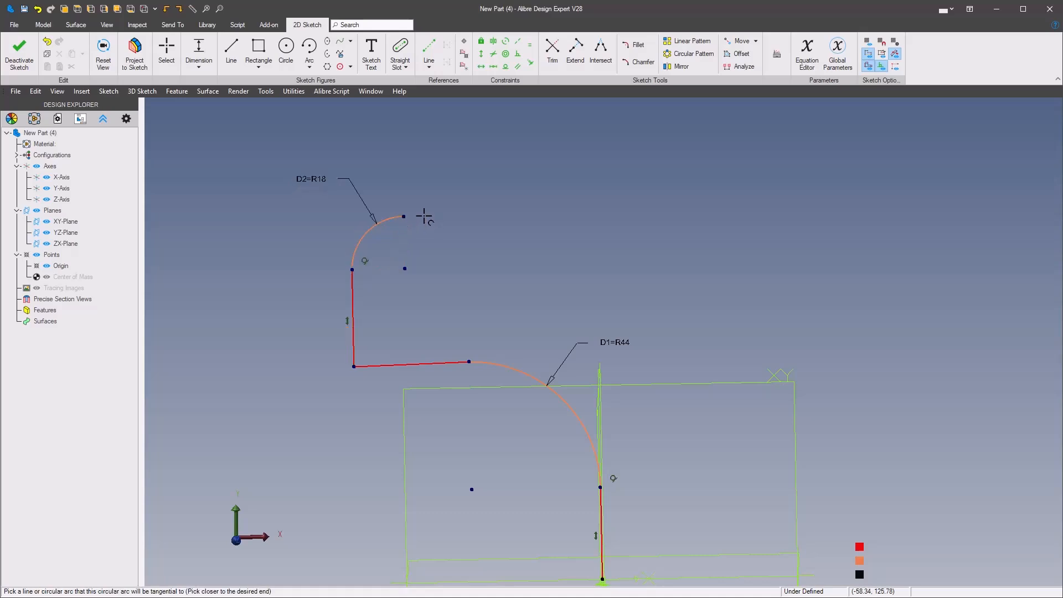
Draw a large arc tangent to the R18 arc, sweeping right and down to about the height of the R44 arc's lower end
click(392, 209)
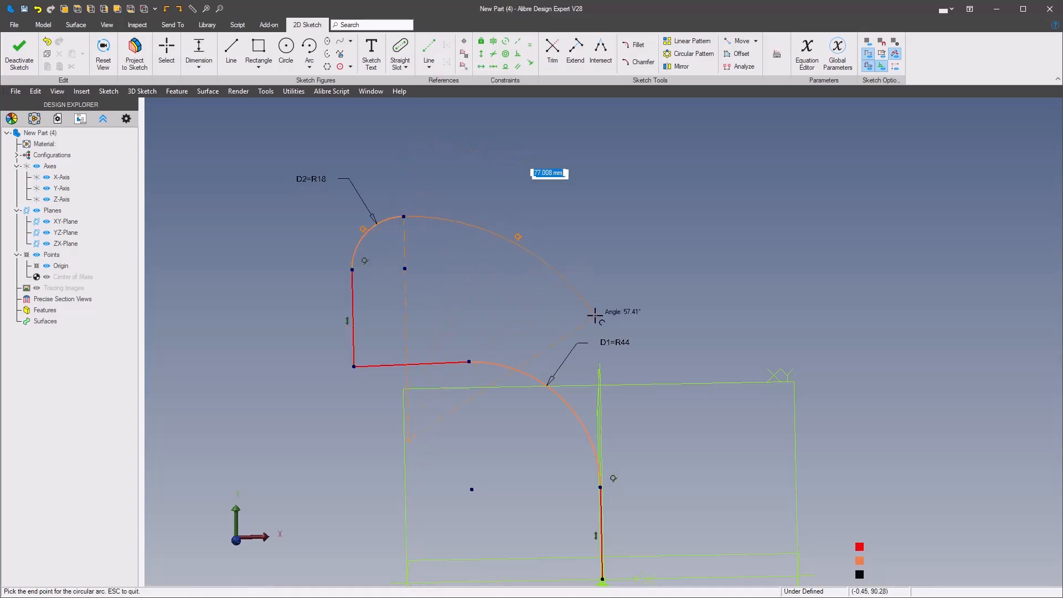
click(693, 484)
middle_drag(693, 483, 597, 320)
Close the profile with a vertical line down from the large arc's end and a bottom line back to the origin
key(l)
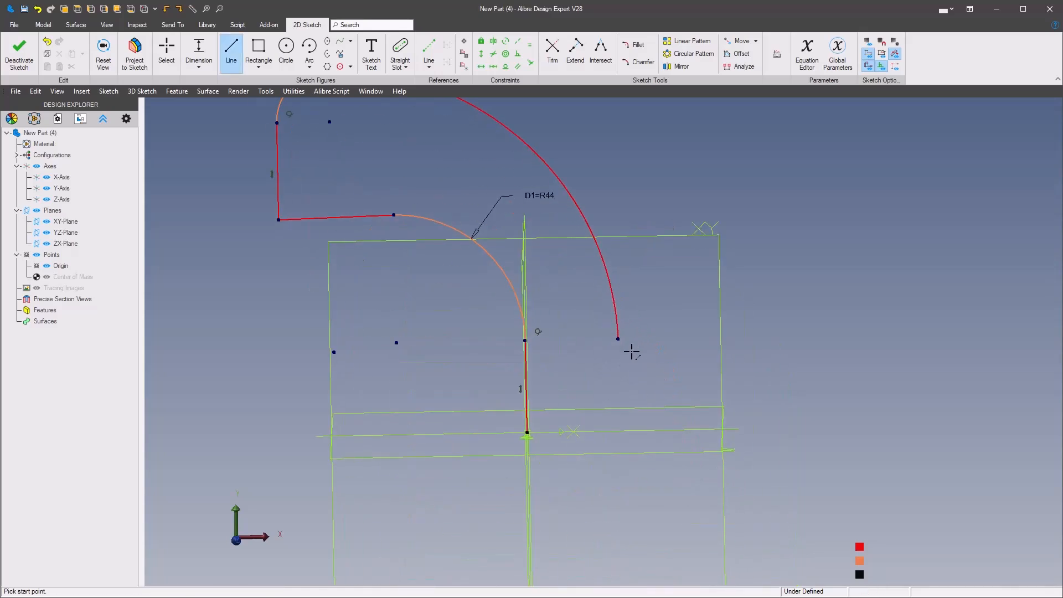
click(619, 336)
click(620, 432)
click(527, 431)
key(Escape)
Constrain the profile's bottom line and the short line at the R44 arc's upper end to be horizontal
right_click(581, 429)
click(680, 397)
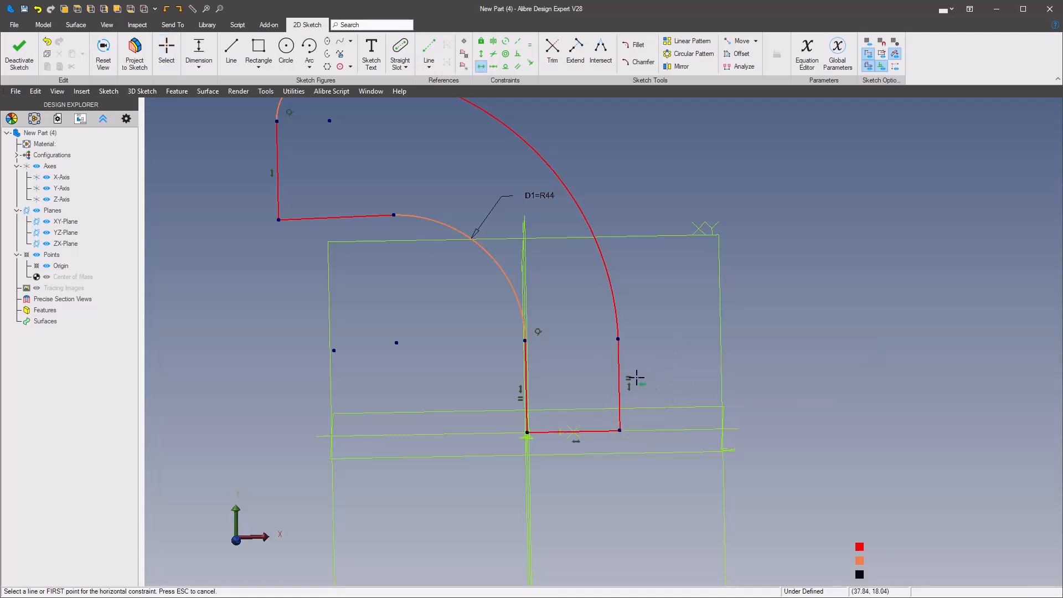
key(Escape)
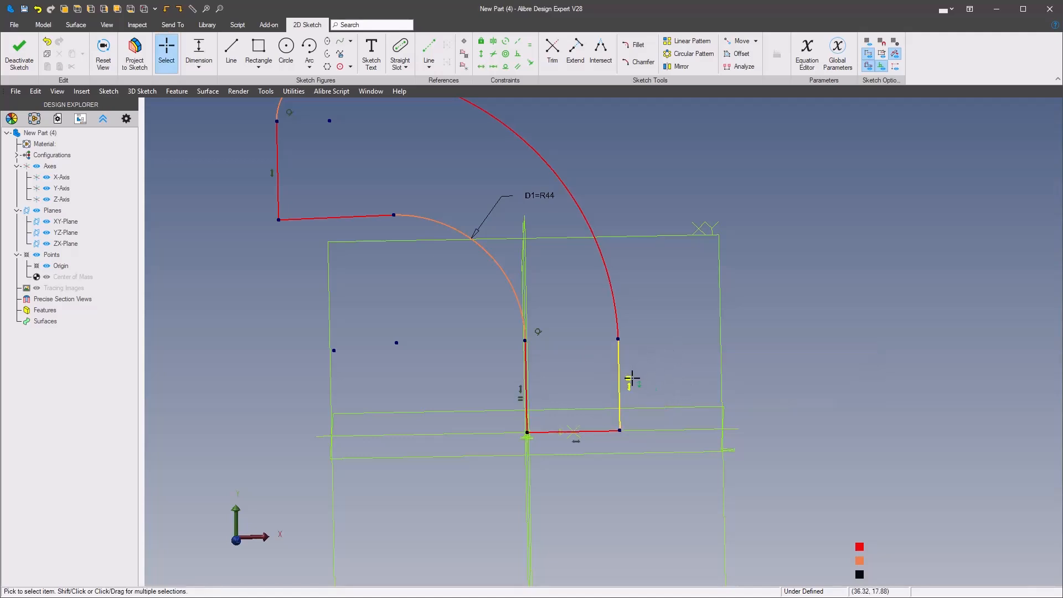
middle_drag(668, 380, 633, 332)
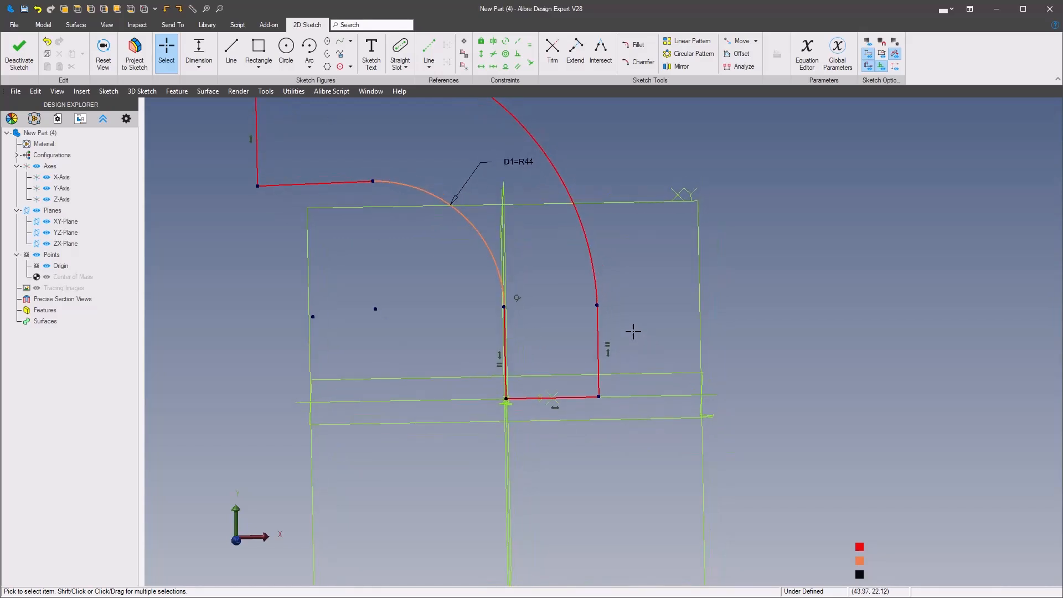
middle_drag(553, 335, 554, 390)
middle_drag(459, 368, 497, 417)
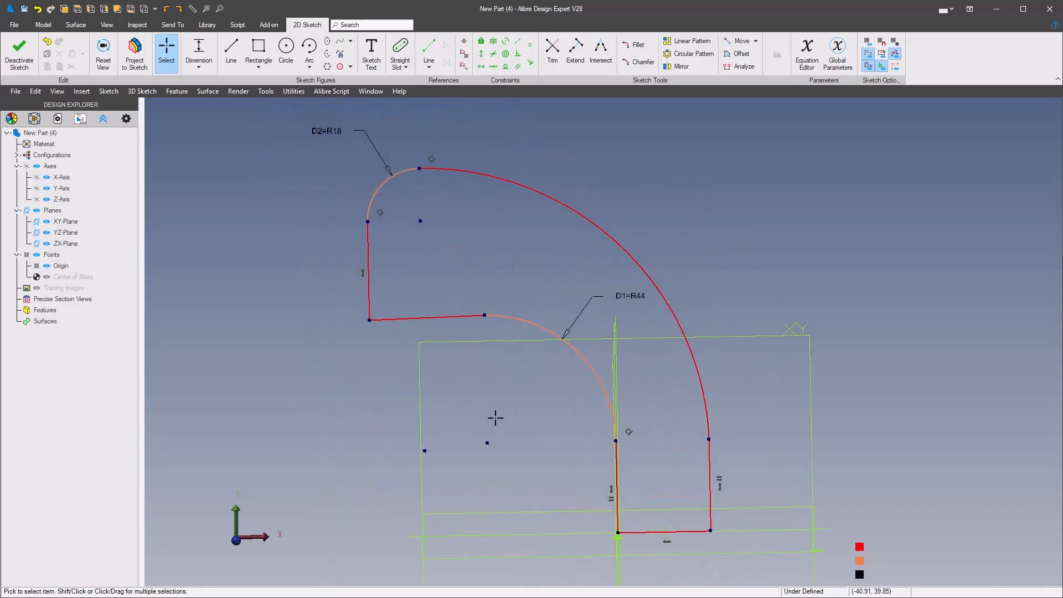
right_click(482, 399)
right_click(434, 324)
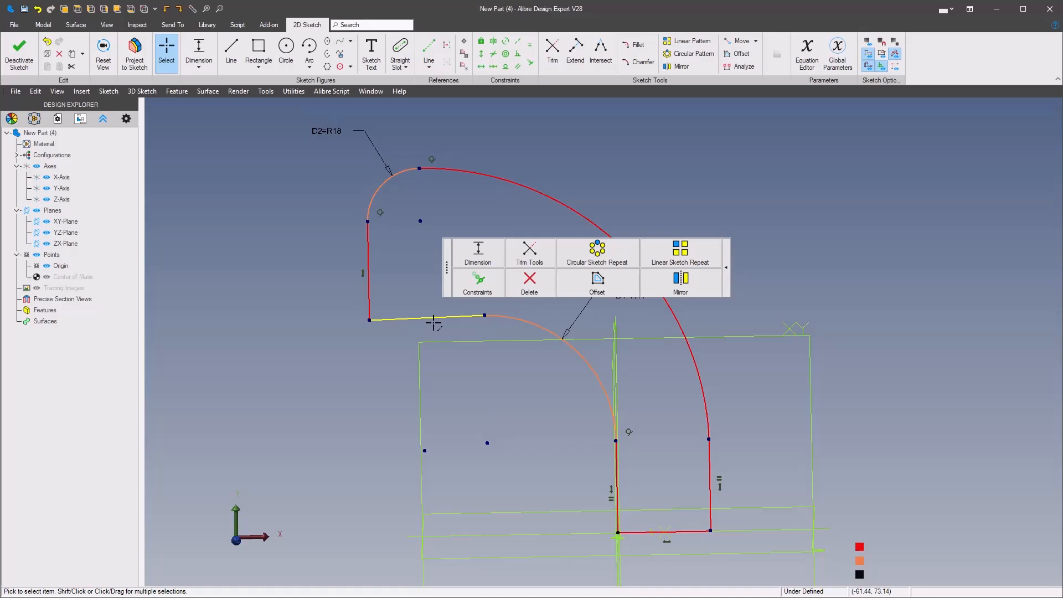
key(h)
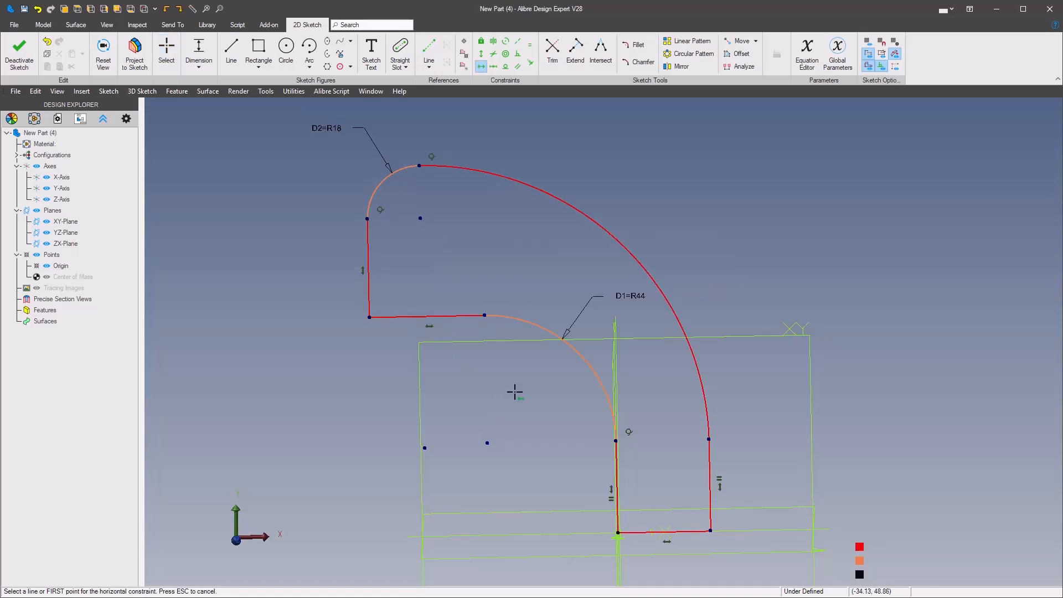
Orient the view to the sketch plane and dimension the profile's bottom line at 40 mm
scroll(515, 392, down, 1)
middle_drag(513, 390, 397, 303)
scroll(762, 389, down, 2)
right_click(764, 388)
click(806, 317)
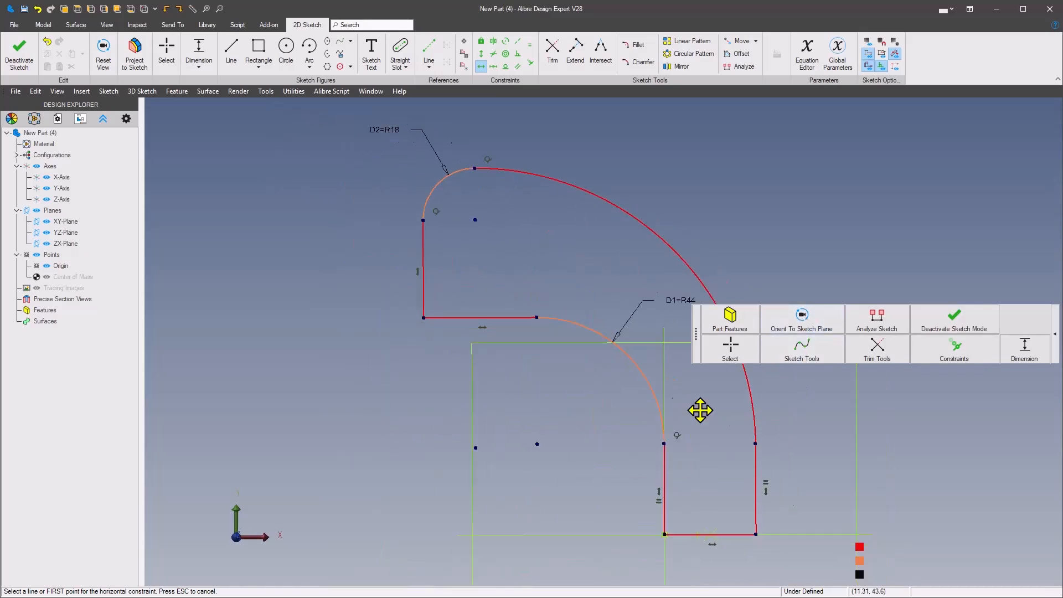
key(Escape)
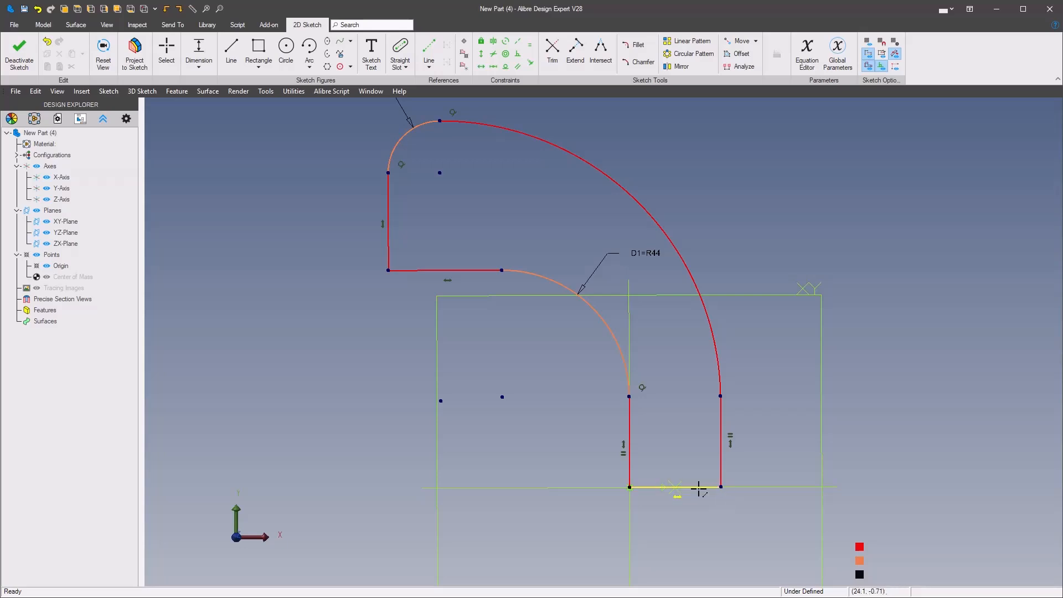
click(682, 518)
text(40)
key(Return)
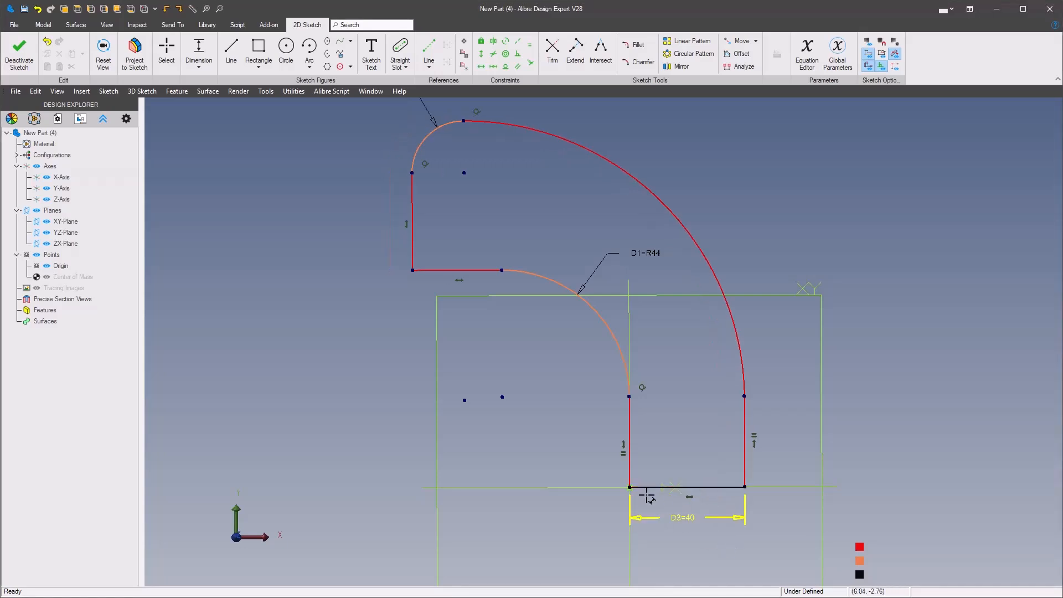
Dimension the vertical line rising from the origin at 25 mm
click(630, 457)
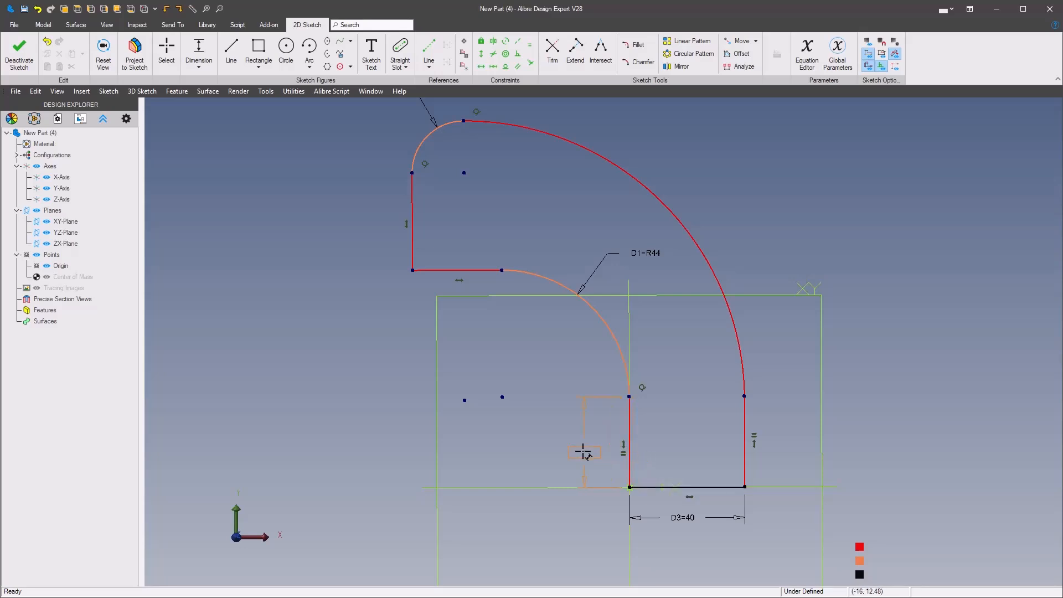
click(578, 450)
text(25)
key(Return)
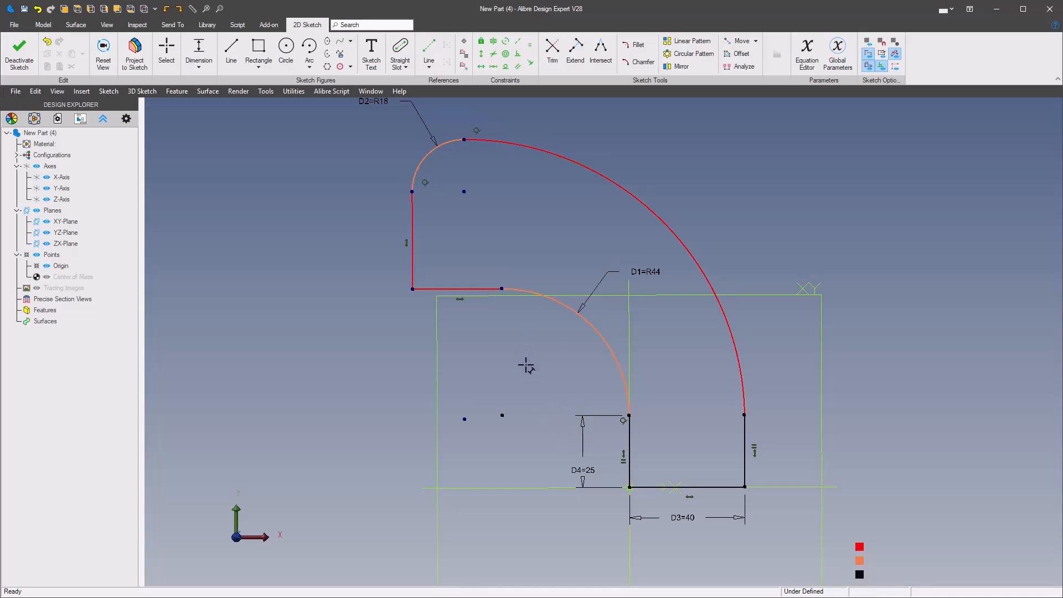
Dimension the horizontal distance between the R18 arc's centre and the right vertical line at 92 mm
scroll(526, 365, down, 2)
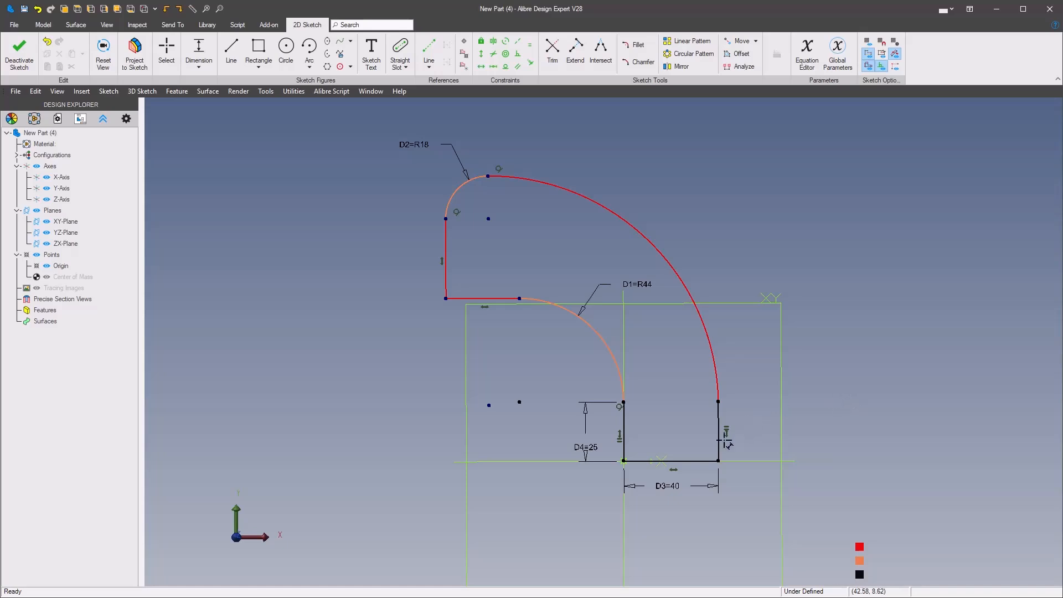
click(605, 540)
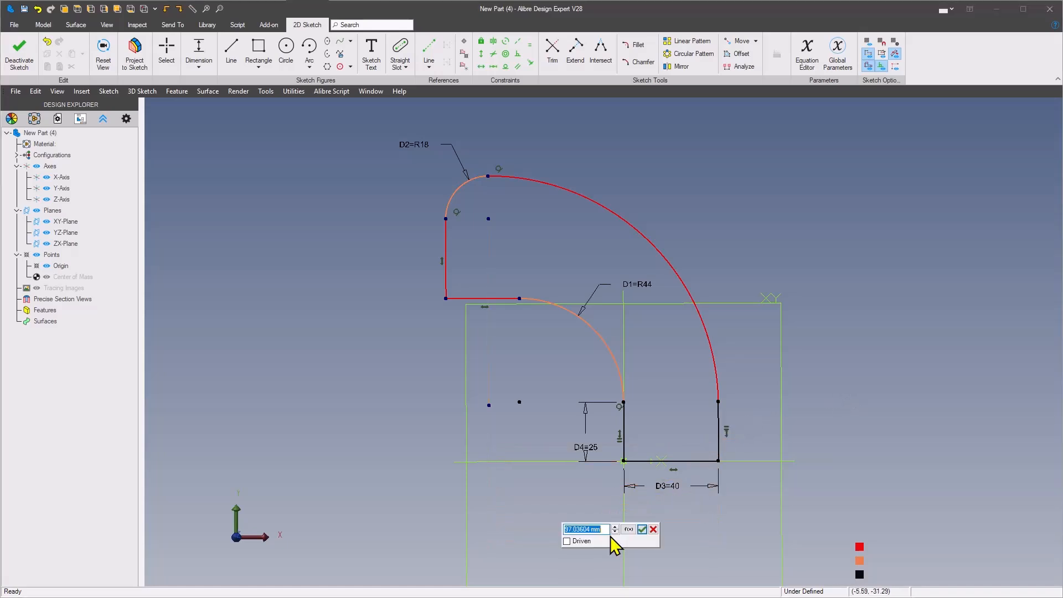
text(92)
key(Return)
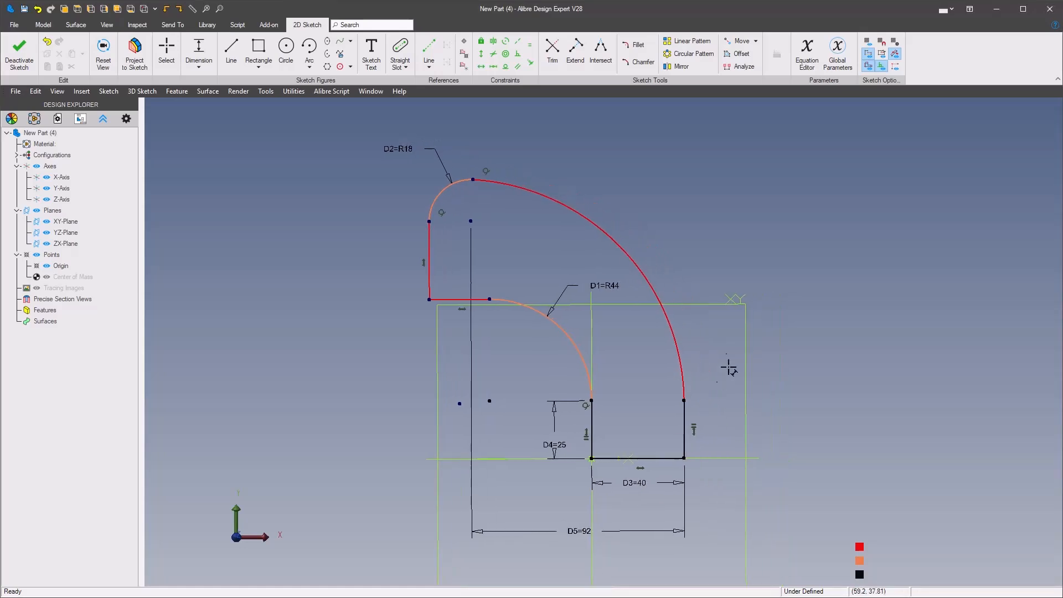
Dimension the vertical distance from the bottom line to the R18 arc's centre at 99 mm
click(661, 458)
click(471, 221)
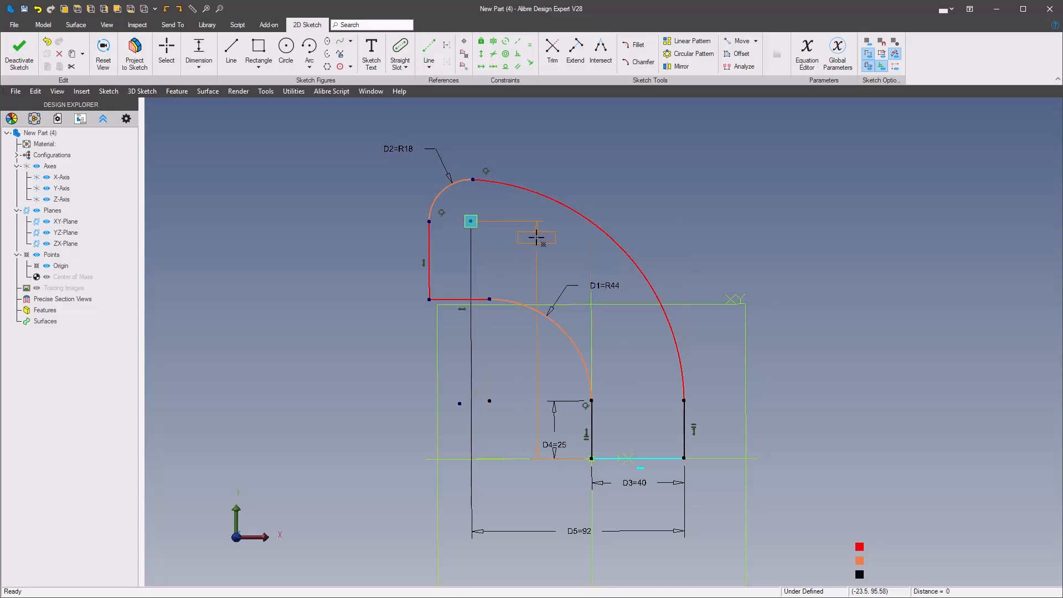
click(815, 319)
text(99)
key(Return)
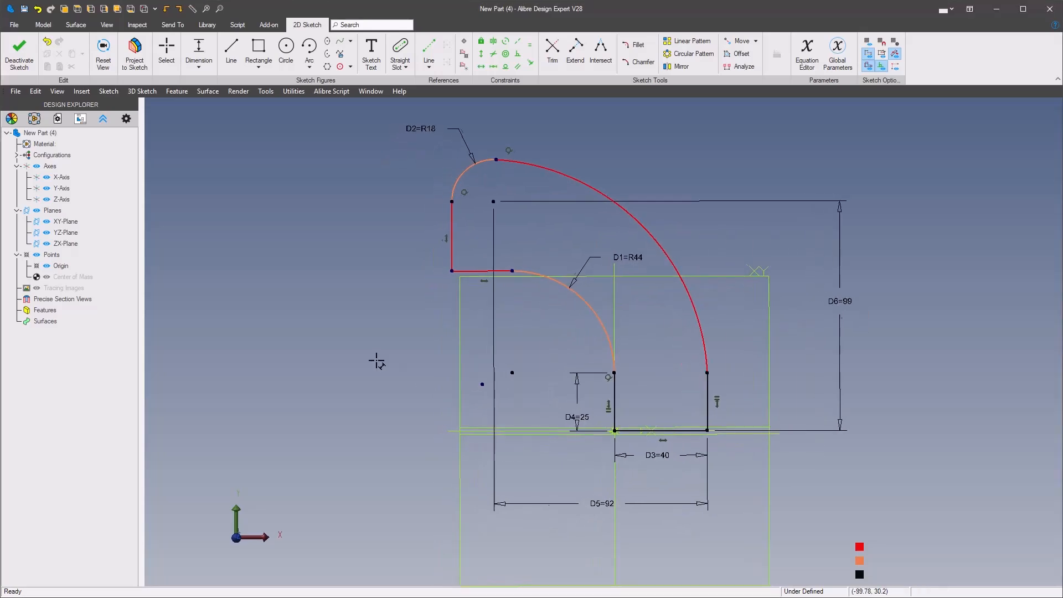
Make the R44 arc tangent to the short horizontal line and the large outer arc tangent to the right vertical line
right_click(377, 359)
click(424, 317)
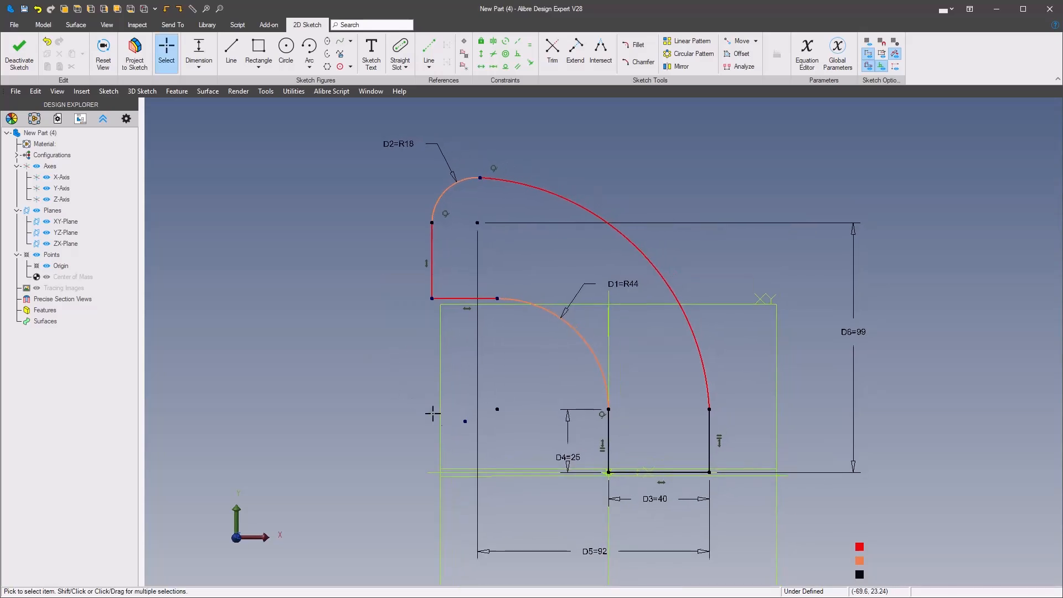
right_click(533, 366)
click(726, 340)
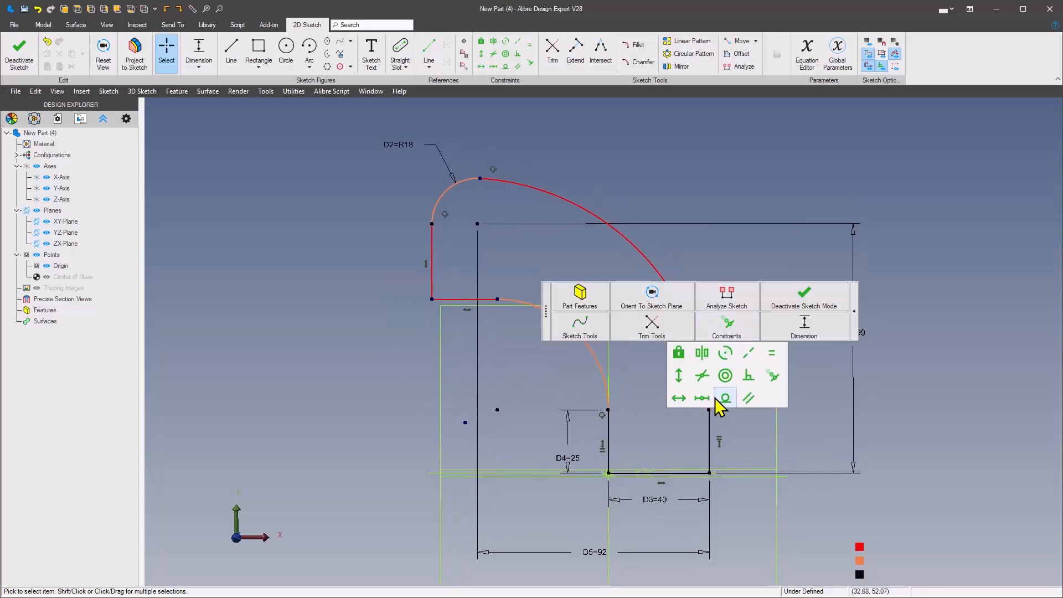
click(729, 399)
click(510, 299)
click(475, 299)
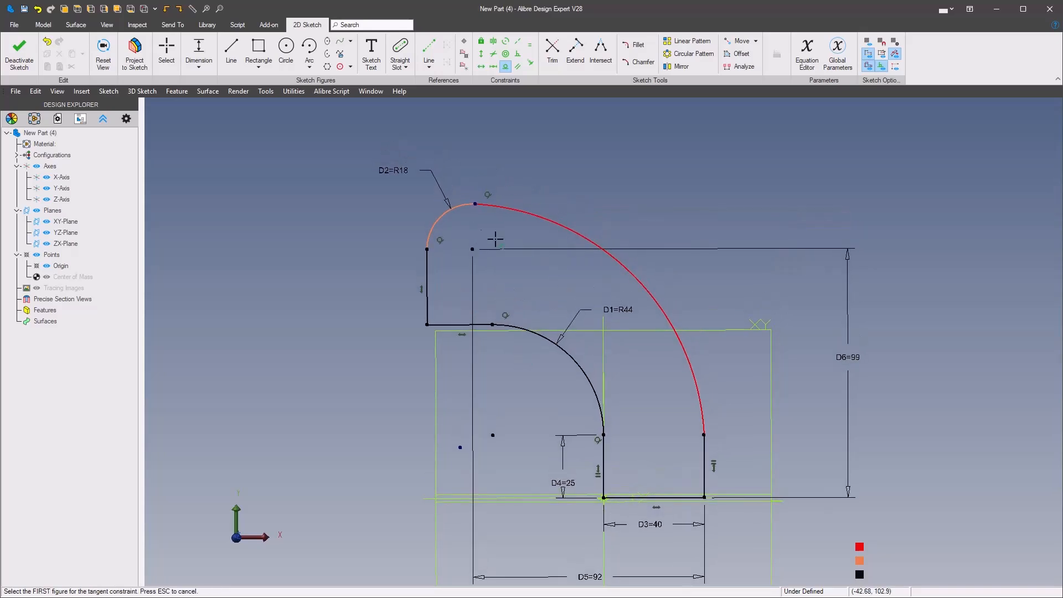
click(699, 409)
click(700, 446)
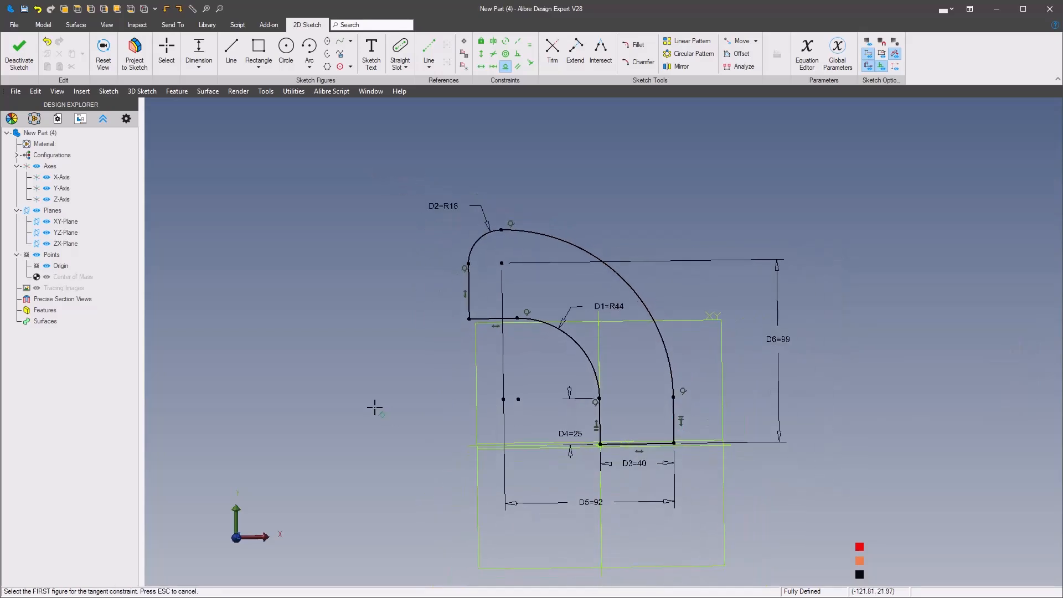
Draw a 17 mm diameter circle centred on the R18 arc's centre point
right_click(319, 381)
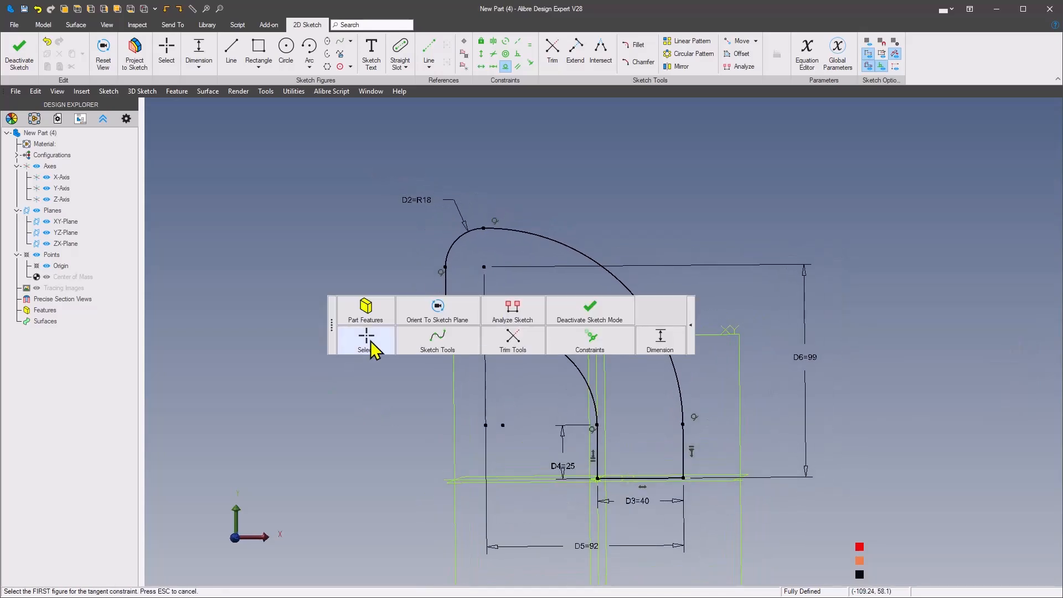
click(446, 350)
click(347, 367)
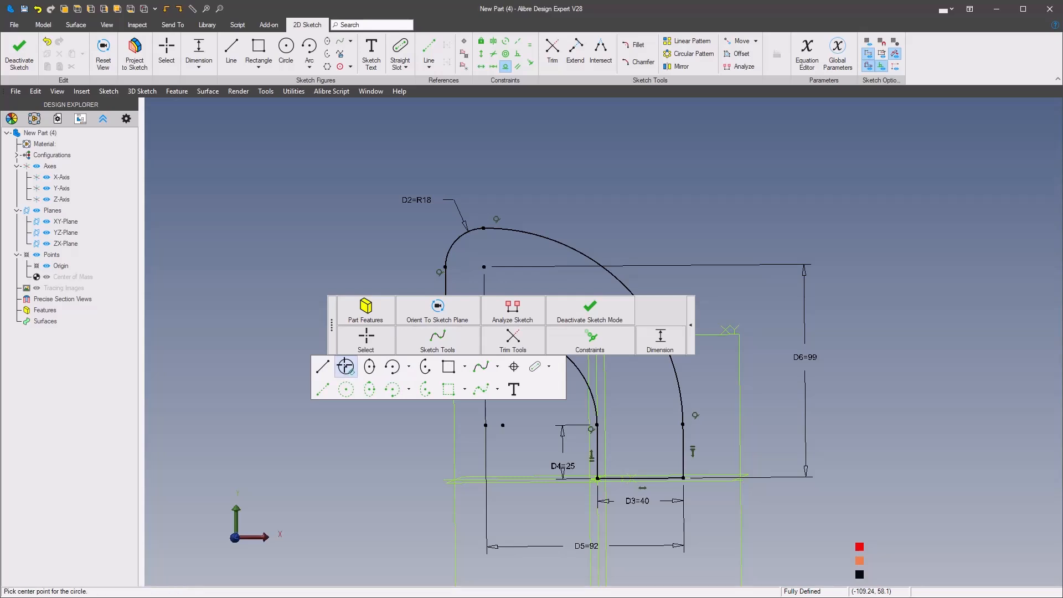
click(484, 267)
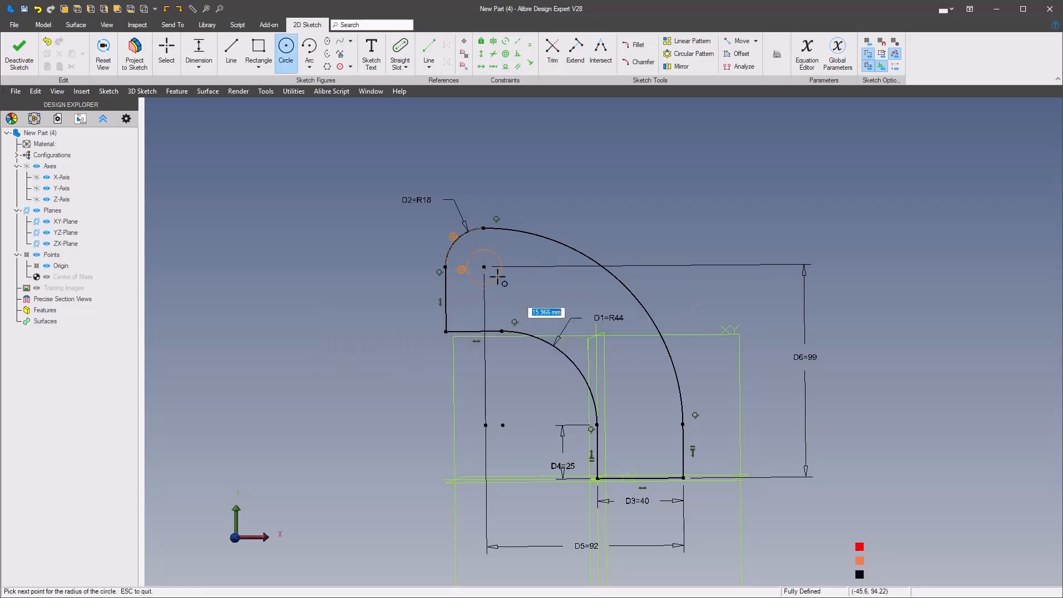
text(17)
key(Return)
Extrude the arm profile as a boss with the Mid Plane type and a depth of 76 mm
mouse_move(499, 274)
middle_down()
mouse_move(429, 235)
mouse_move(356, 302)
mouse_move(315, 301)
mouse_move(331, 317)
middle_up()
right_click(331, 318)
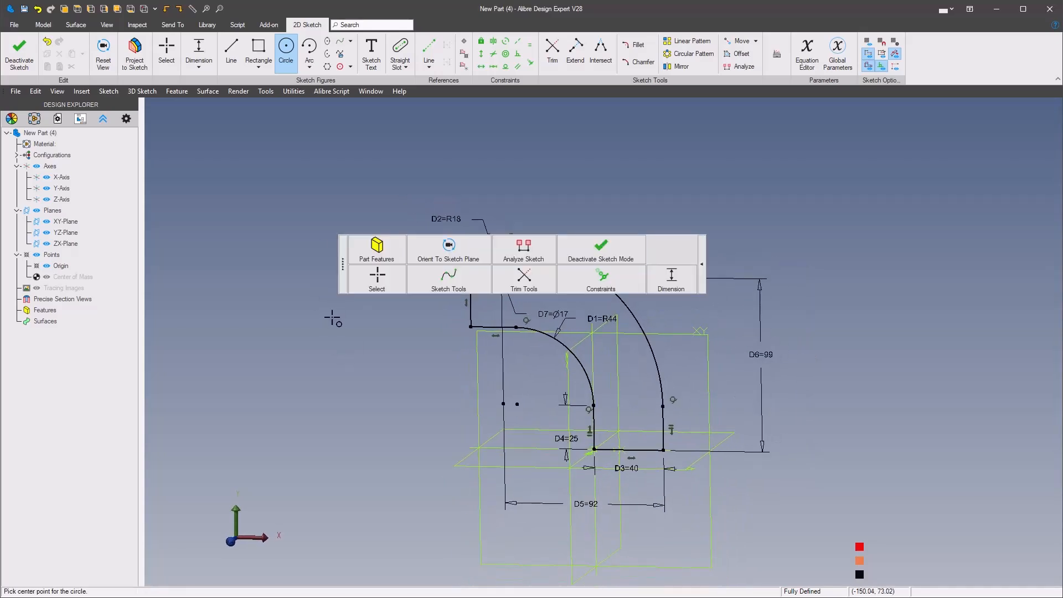
click(377, 249)
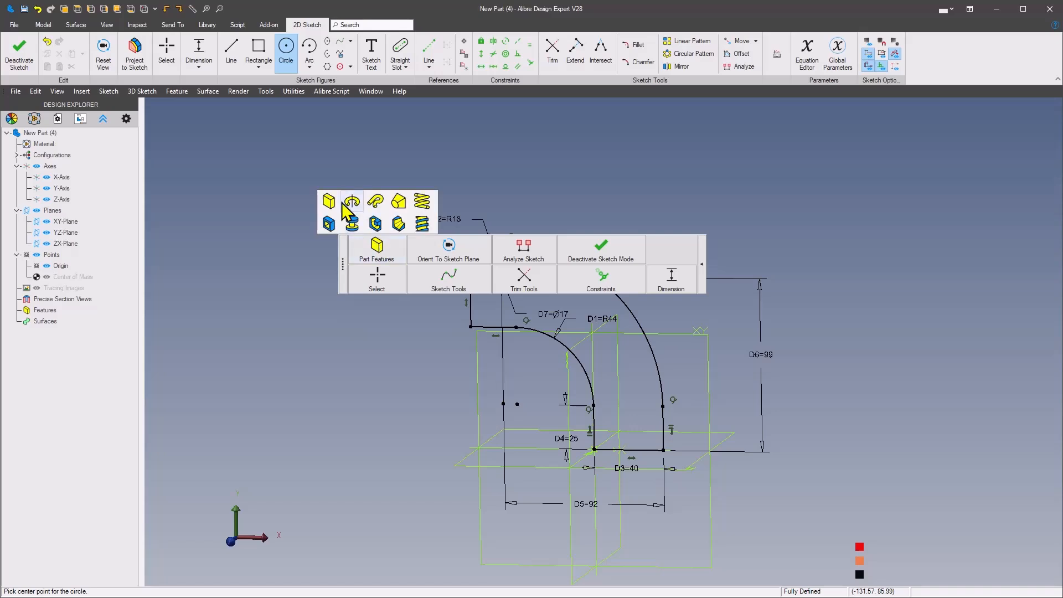
click(327, 200)
click(409, 193)
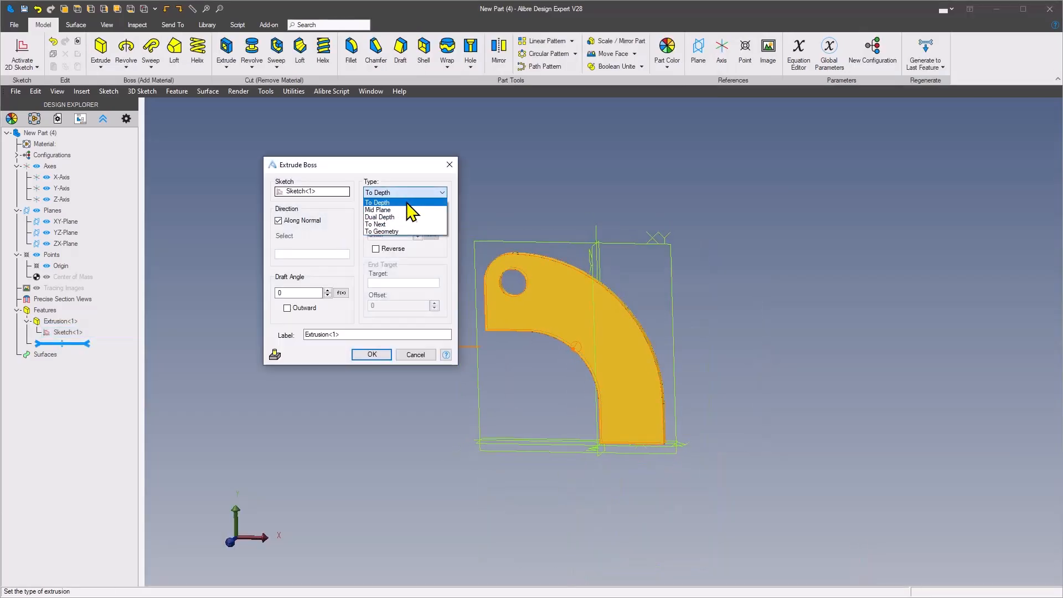
click(413, 213)
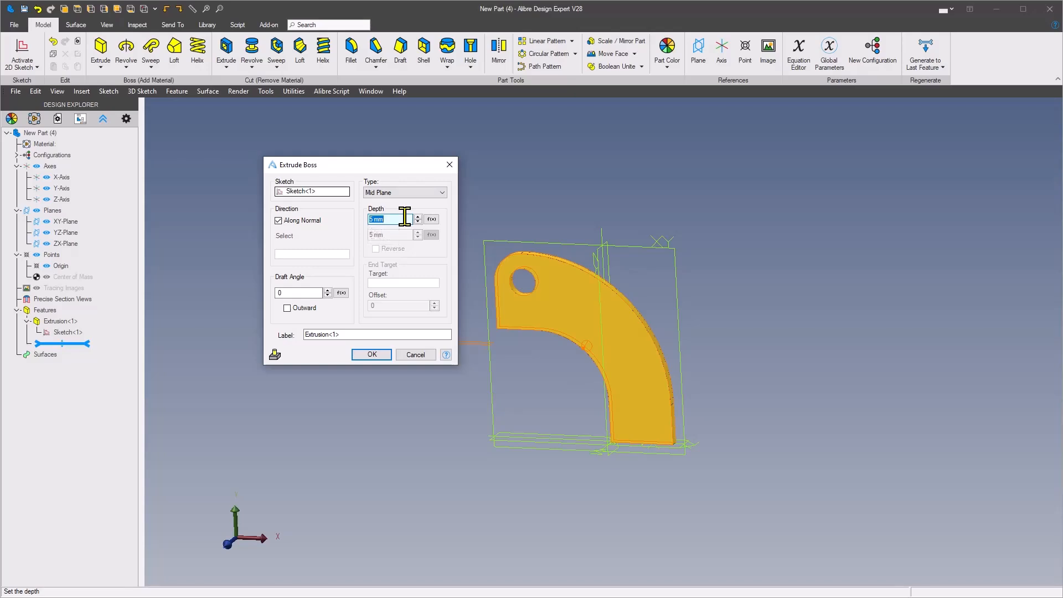
text(76)
key(Return)
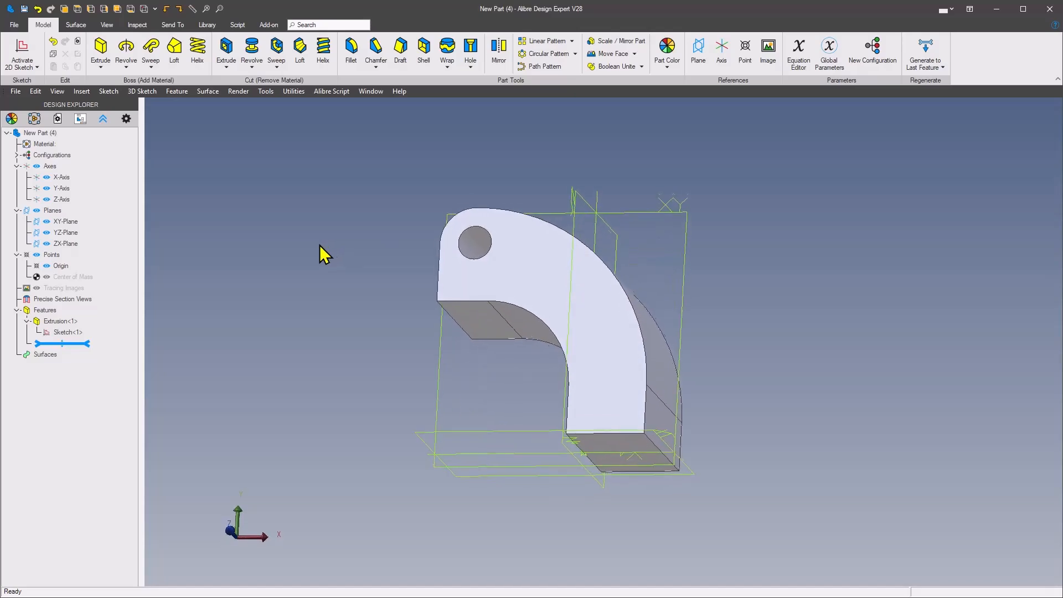
Start a new 2D sketch on the flat rectangular face at the arm's lower end
middle_drag(745, 503, 554, 398)
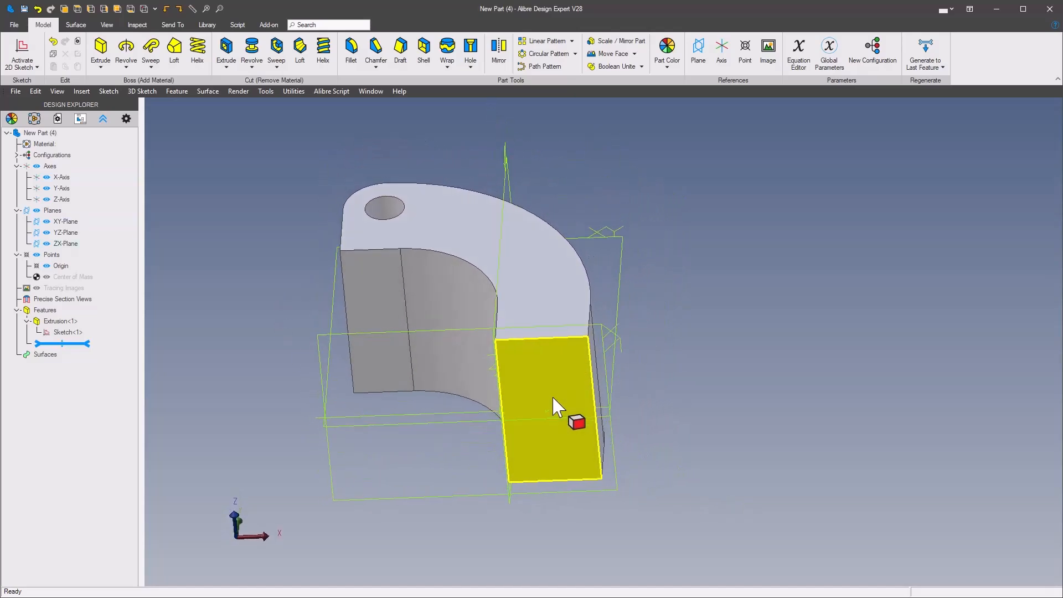
click(554, 383)
right_click(554, 383)
click(623, 389)
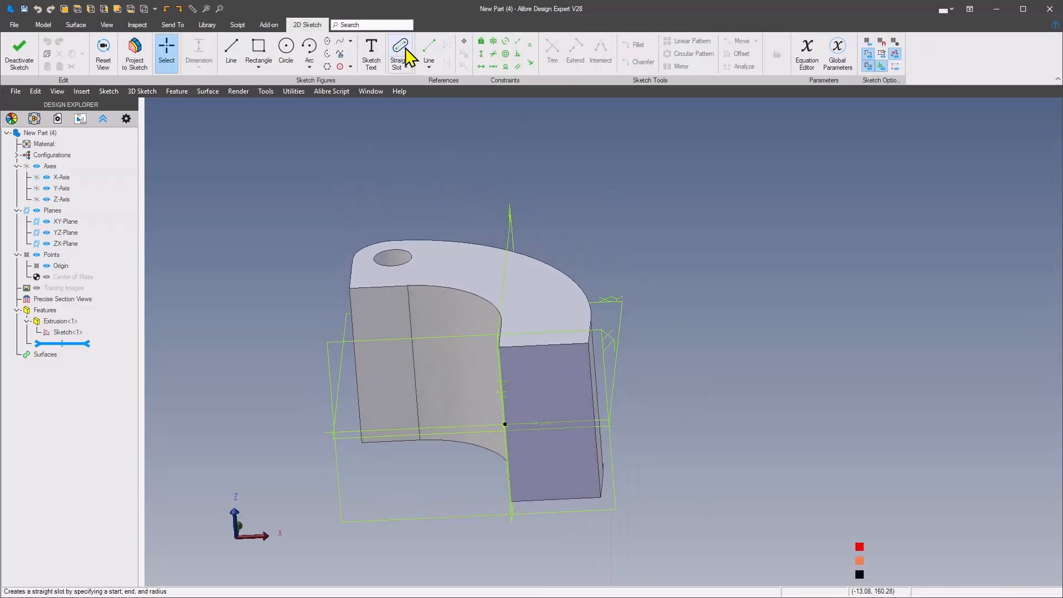
Draw a straight slot along the Z direction over the end face, 110 mm long and 40 mm wide
click(400, 53)
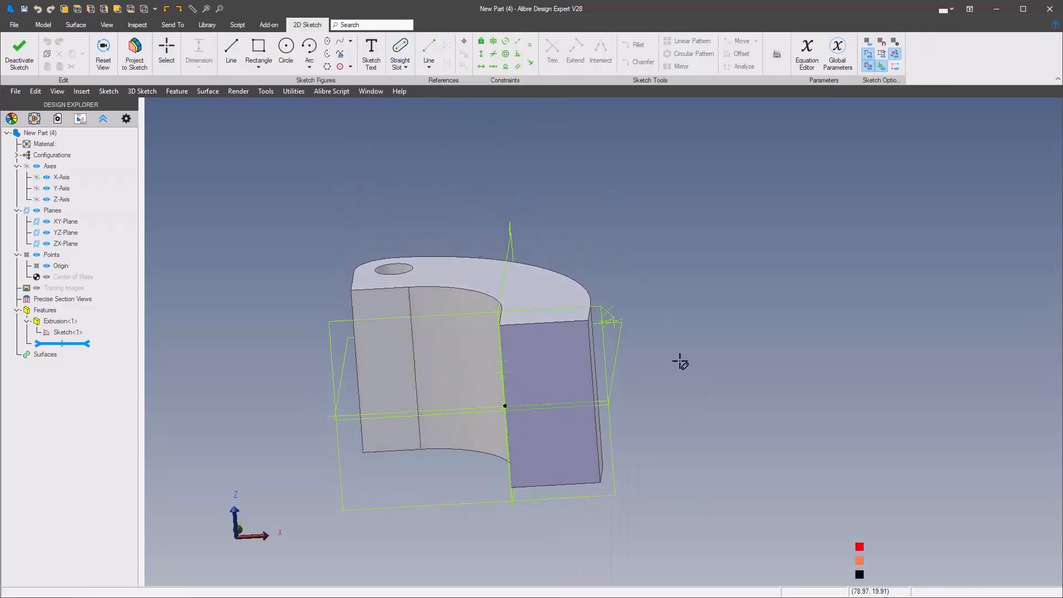
click(552, 259)
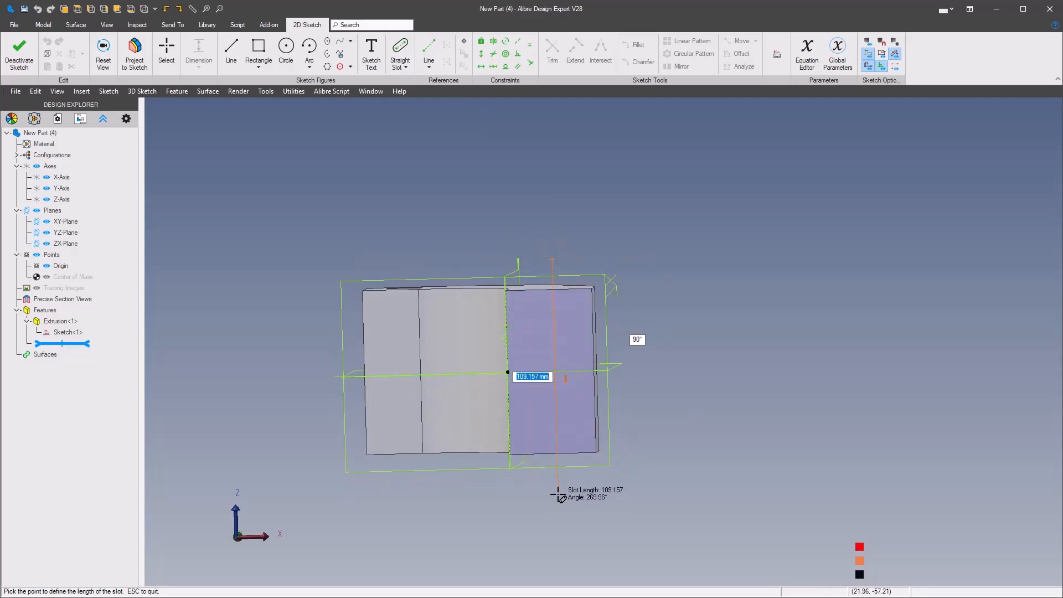
text(1)
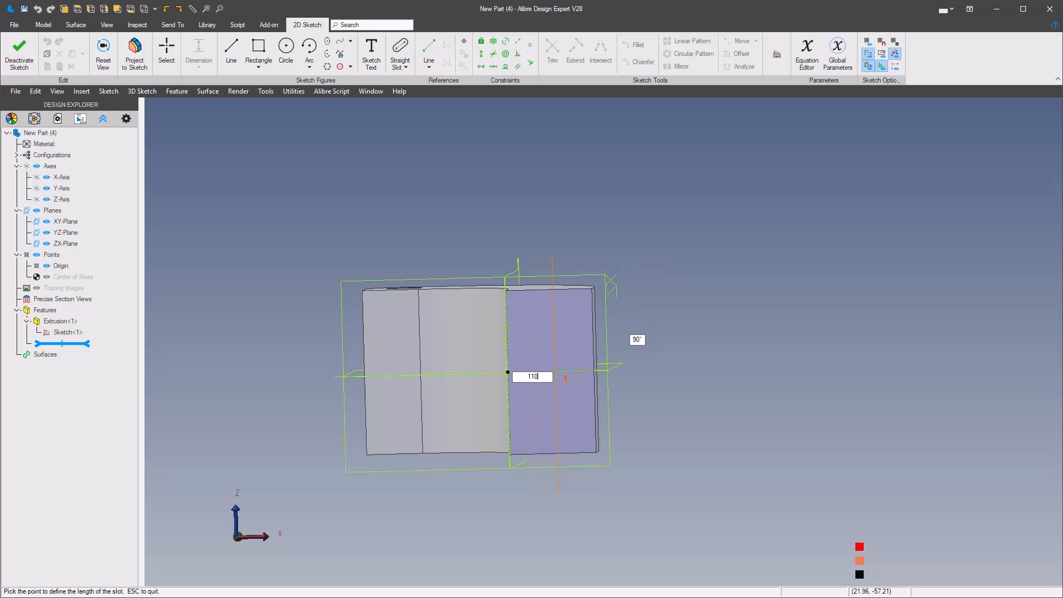
text(10)
key(Return)
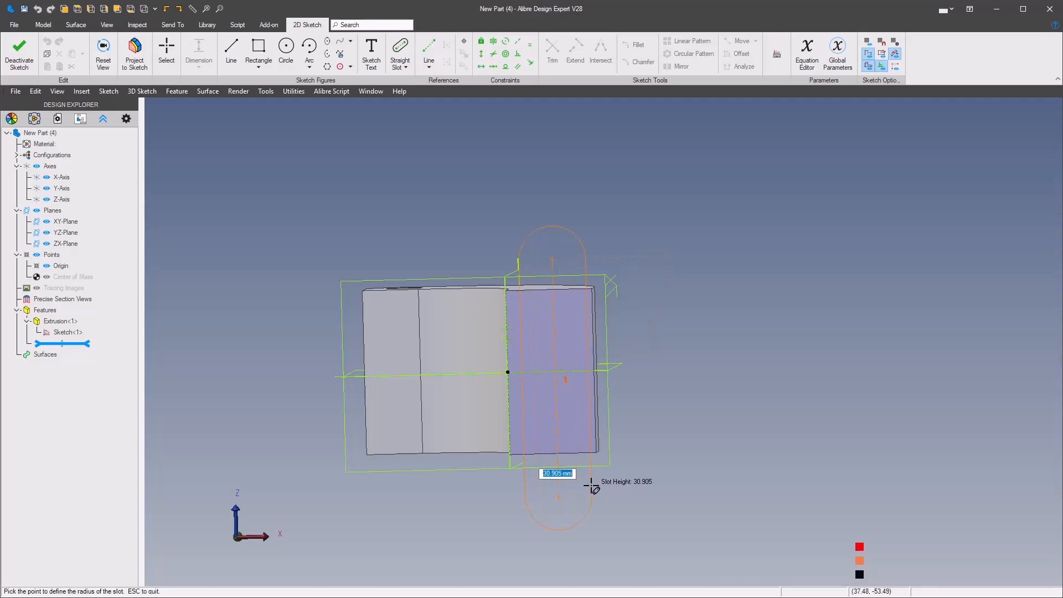
text(40)
key(Return)
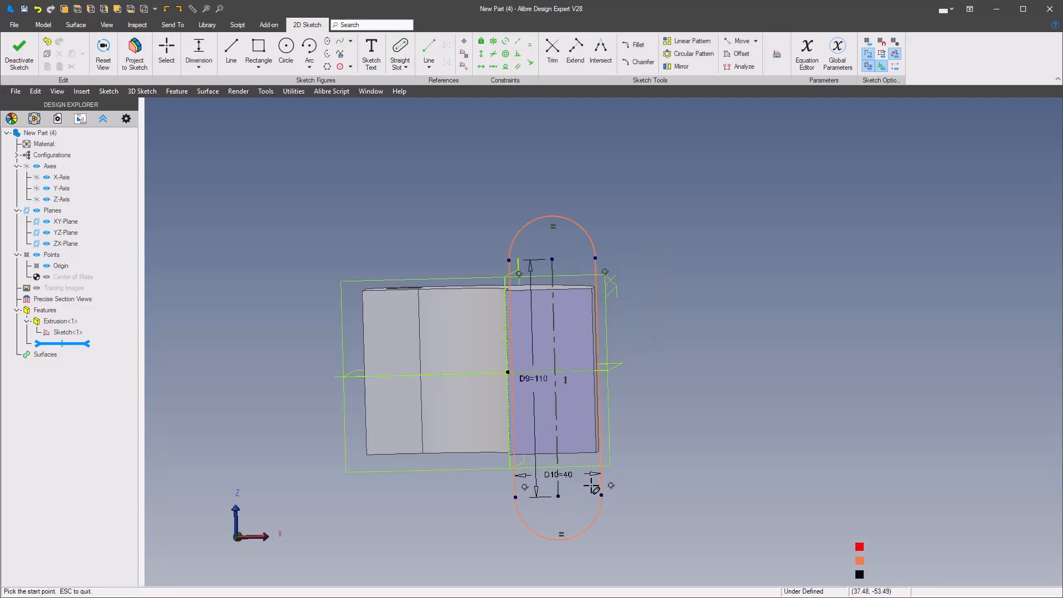
Apply a midline constraint between the slot's straight side nearest the origin and the origin point
right_click(682, 396)
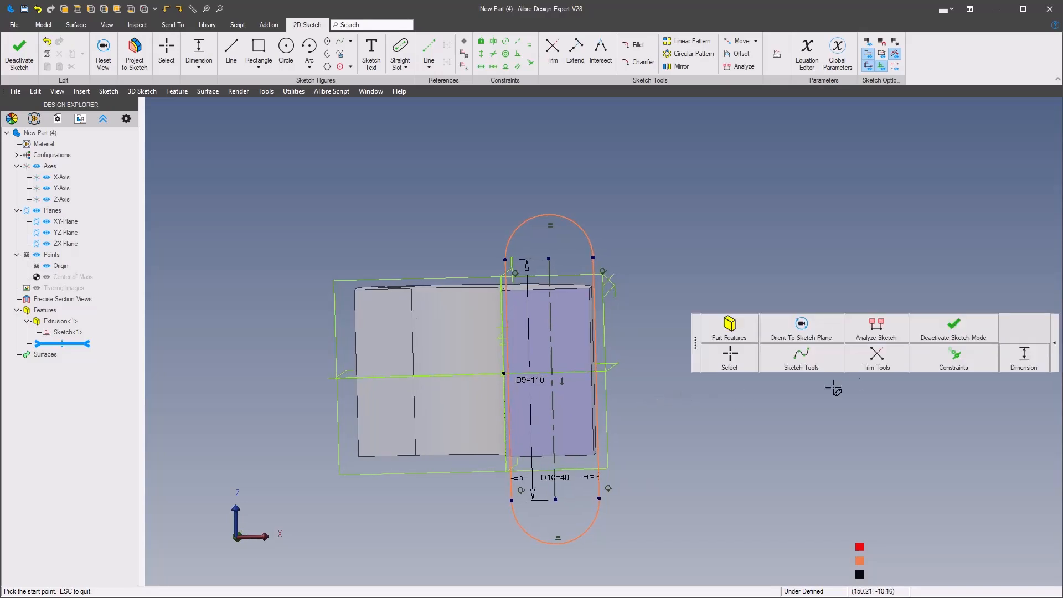
mouse_move(963, 367)
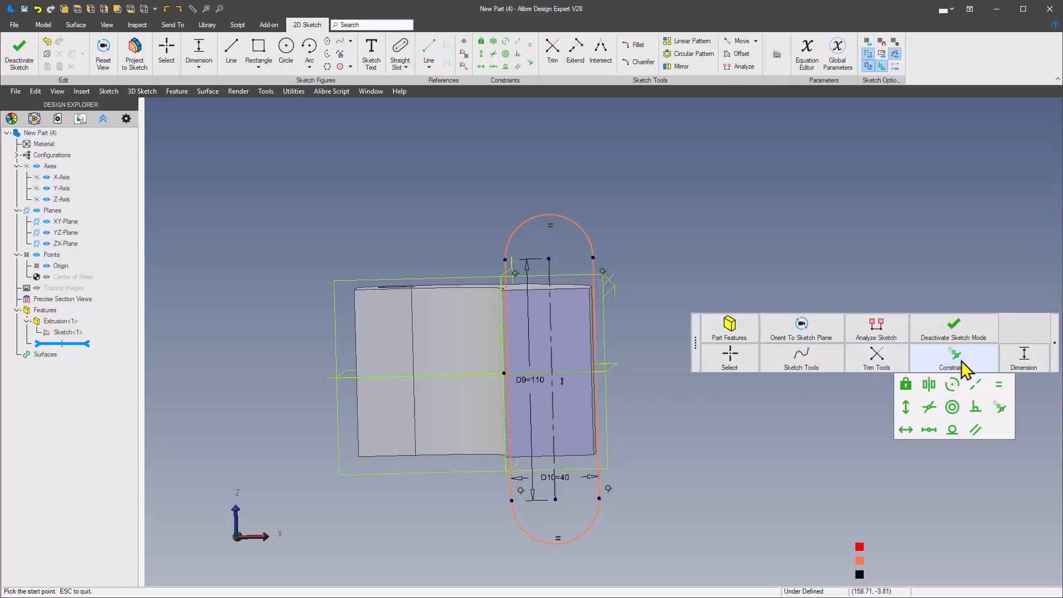
click(931, 430)
scroll(637, 358, up, 2)
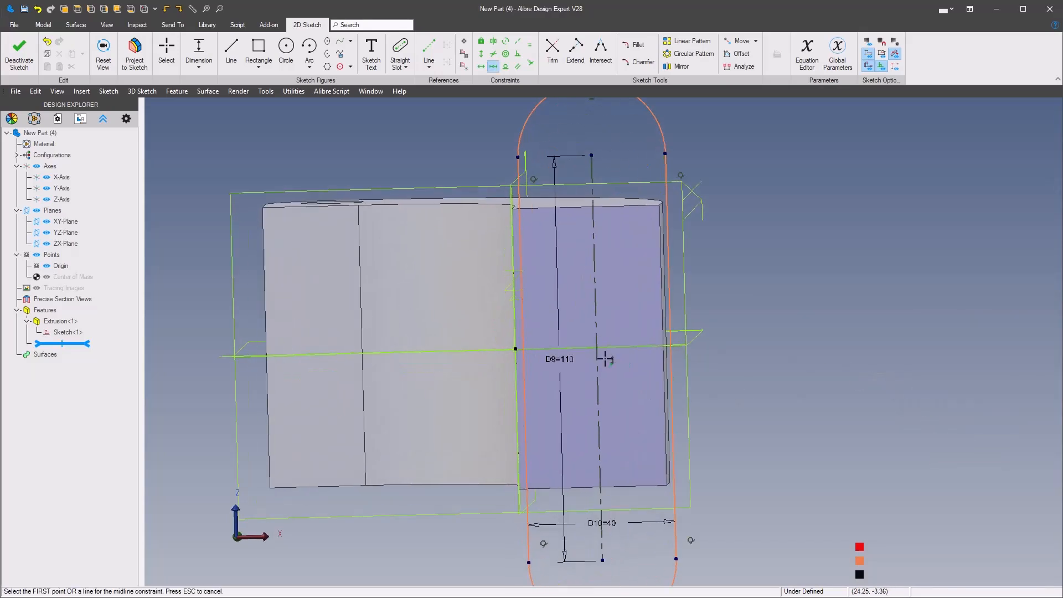
click(524, 367)
click(517, 351)
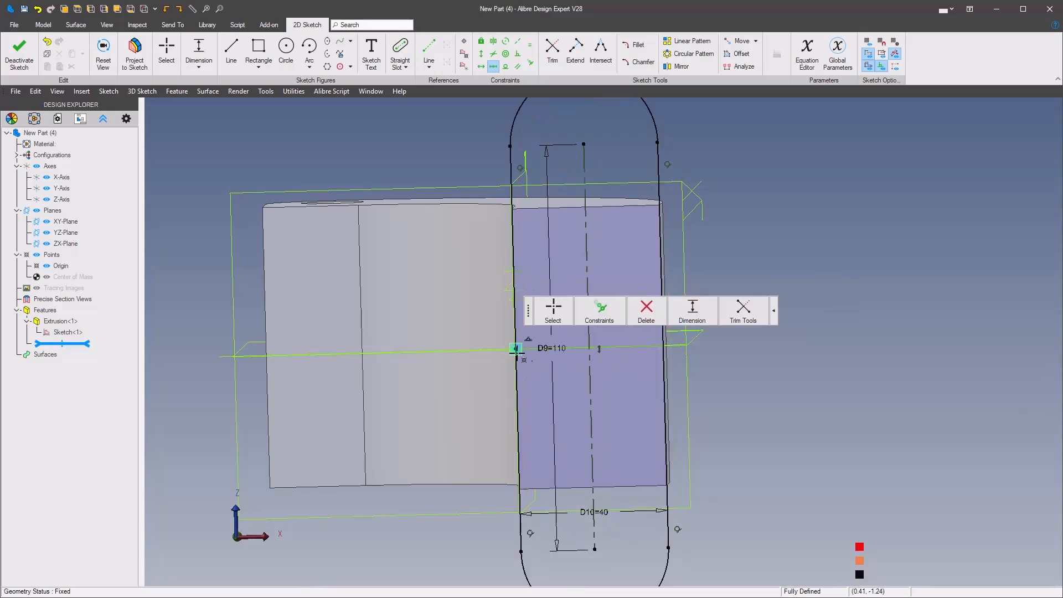
scroll(517, 350, down, 2)
Draw an 18 mm diameter circle centred on the slot's upper end-arc centre
right_click(755, 419)
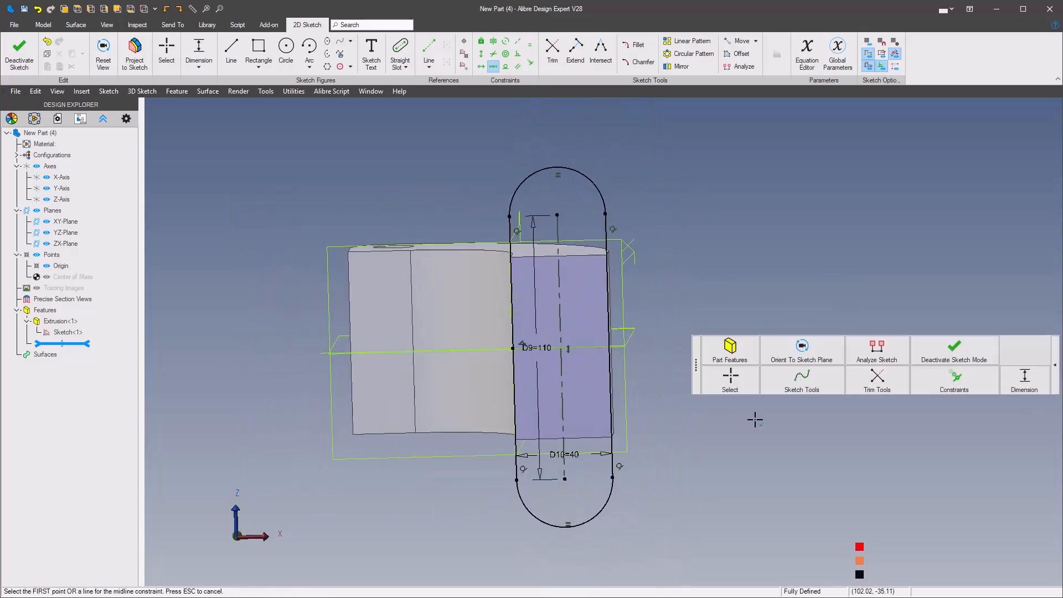
click(808, 392)
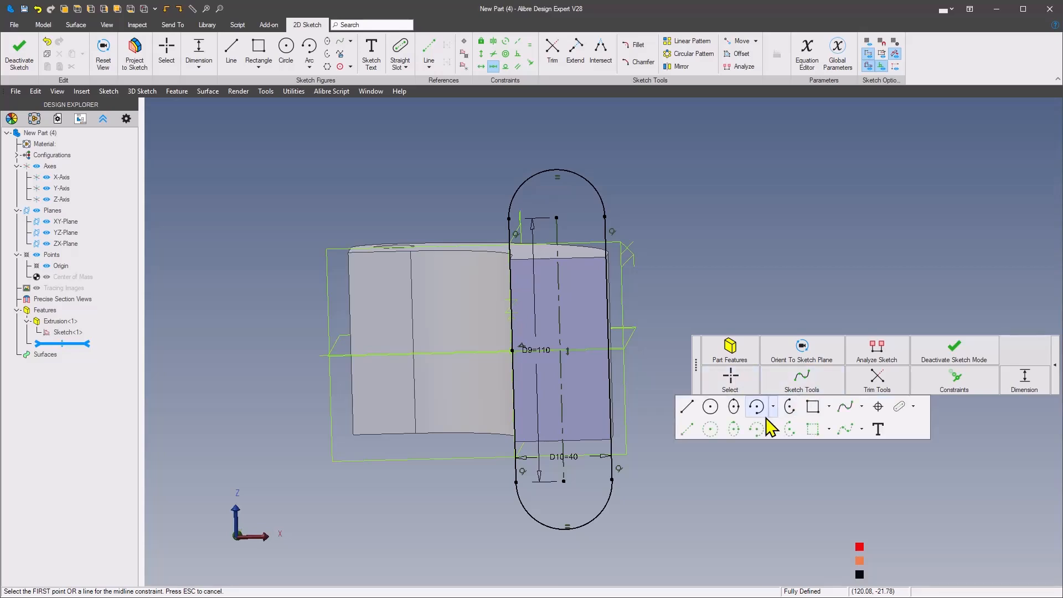
click(715, 409)
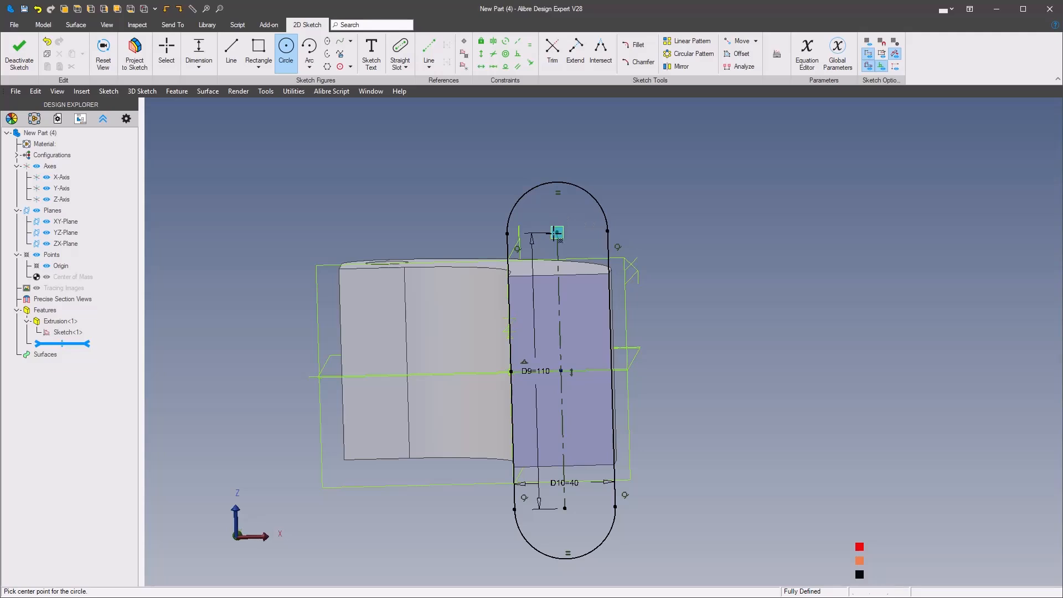
click(557, 233)
text(1)
text(8)
key(Return)
Draw a circle on the slot's lower end-arc centre and make it equal to the upper circle
click(563, 400)
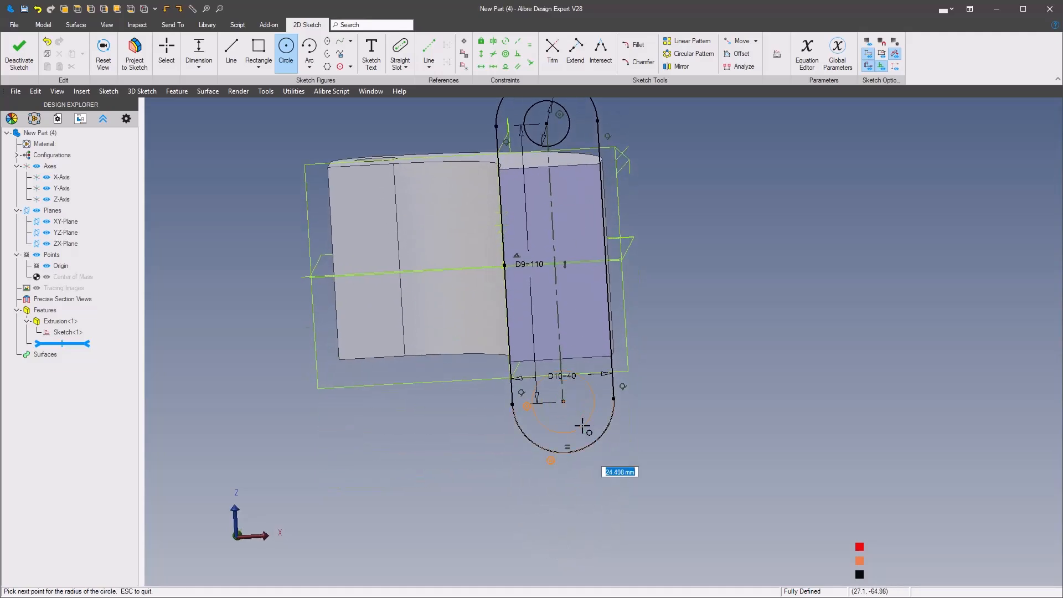
click(585, 416)
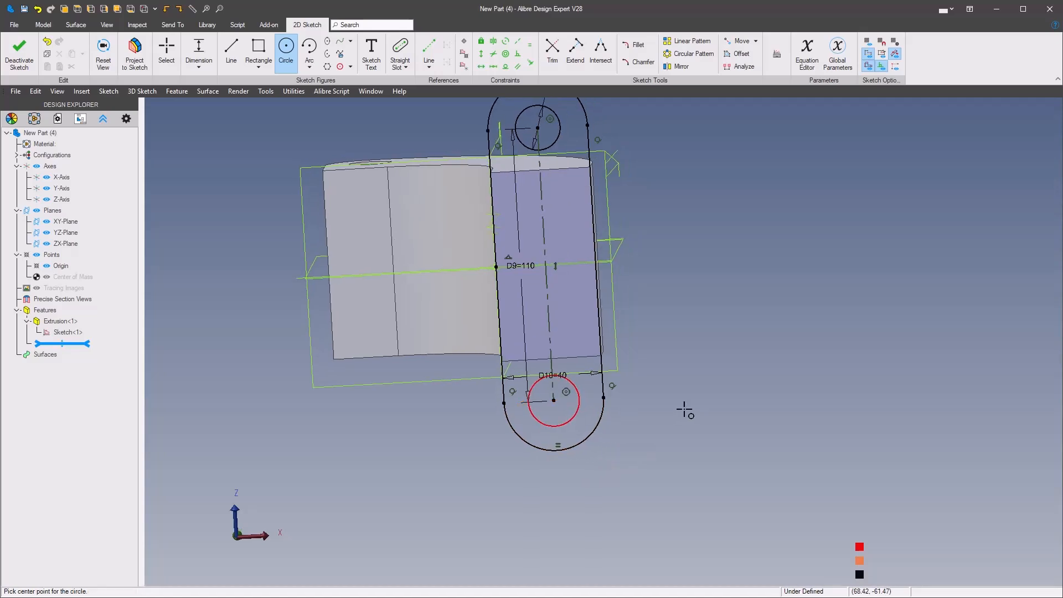
right_click(681, 410)
click(953, 370)
click(997, 397)
click(576, 414)
click(560, 134)
Extrude the slot sketch with its two holes as a boss to a depth of -15 mm
mouse_move(705, 290)
middle_down()
mouse_move(697, 318)
mouse_move(711, 361)
middle_up()
key(e)
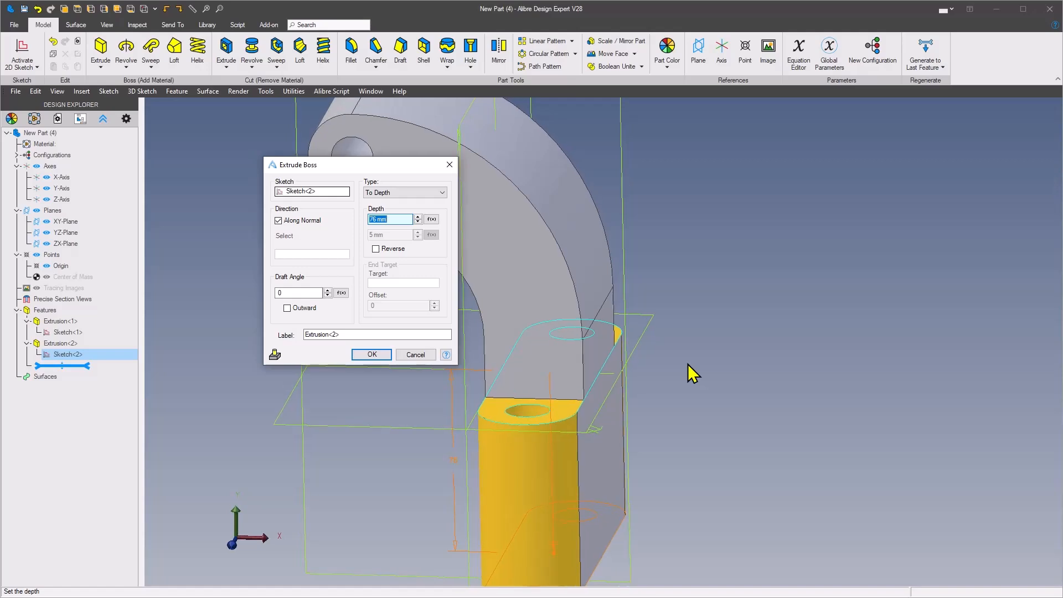
key(BackSpace)
text(-15)
key(Return)
click(792, 387)
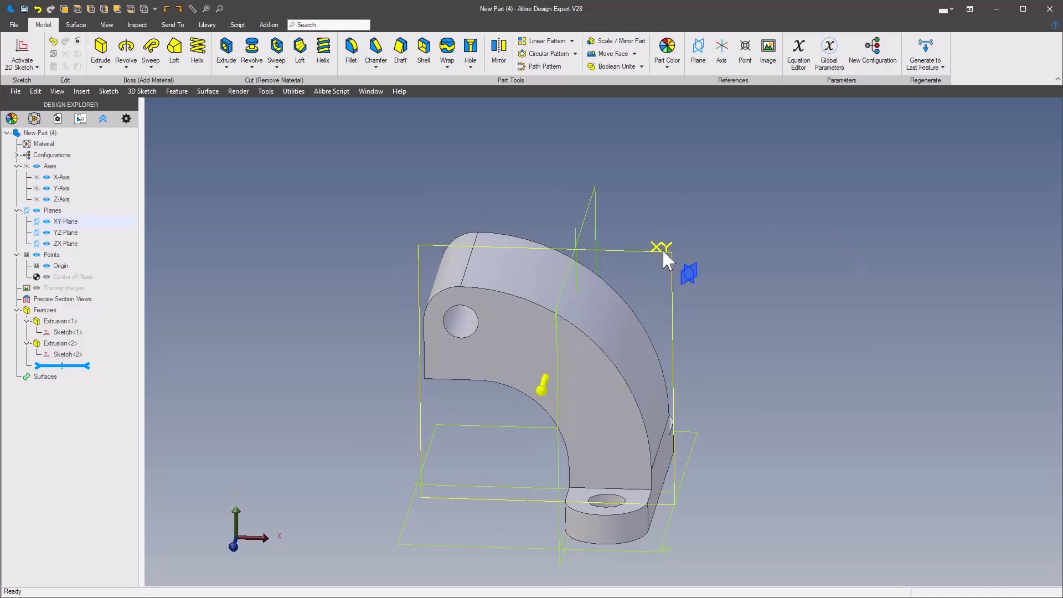
Start a sketch on the XY plane and draw two rectangles, one across the arm's upper end and one across its base
right_click(667, 258)
click(727, 259)
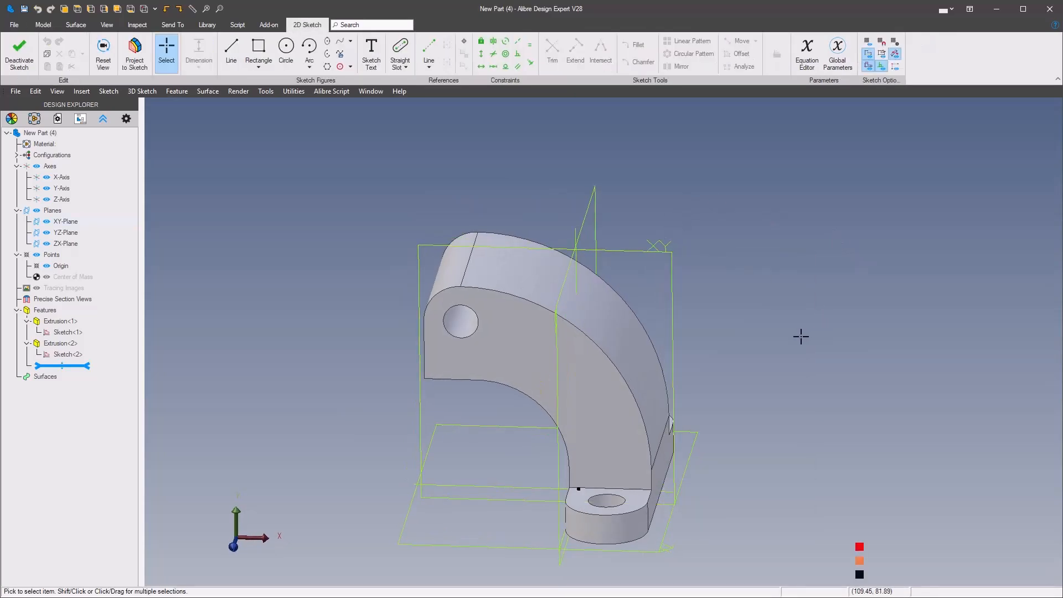
click(677, 299)
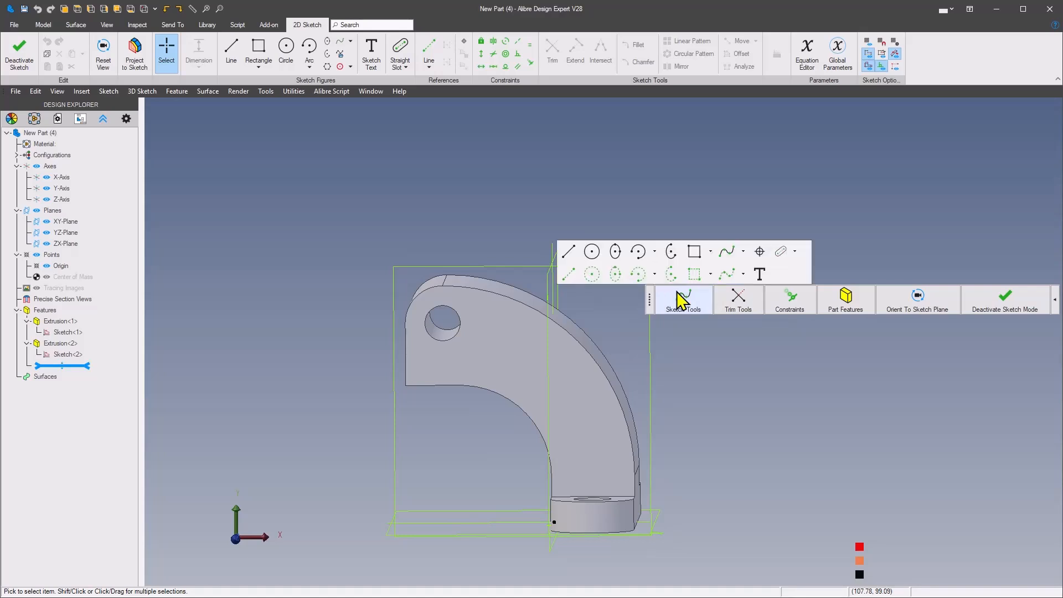
click(693, 254)
click(349, 243)
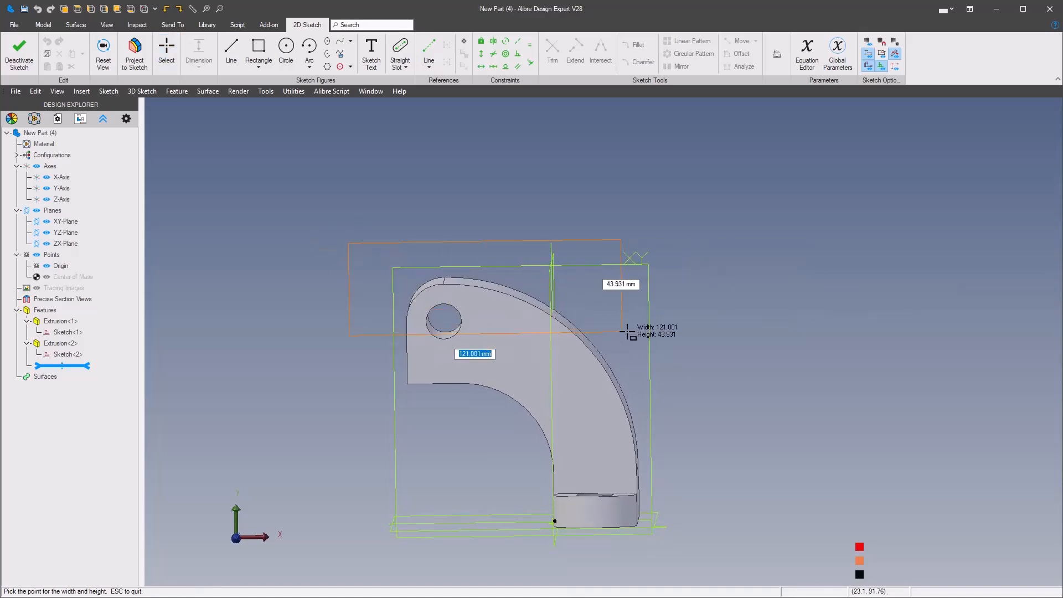
click(651, 350)
click(507, 415)
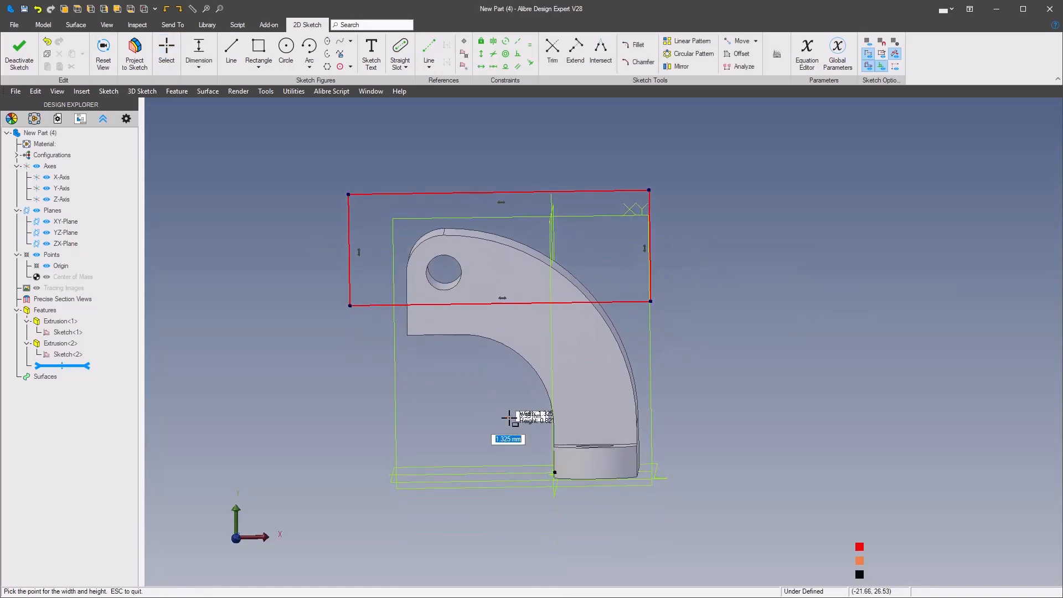
click(731, 482)
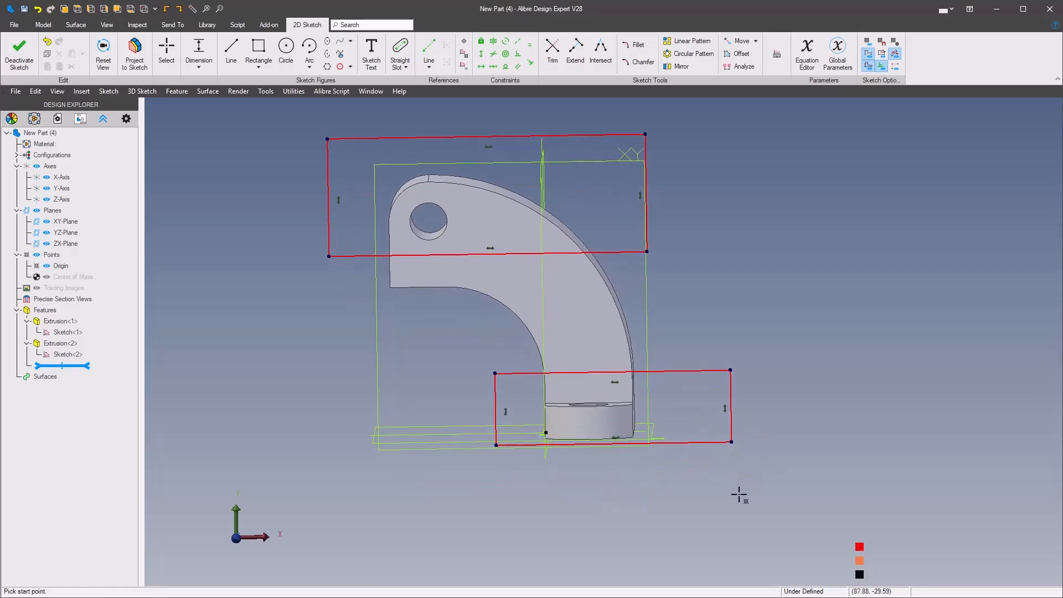
Make the lower rectangle's bottom line coincident with the origin
right_click(741, 494)
click(933, 472)
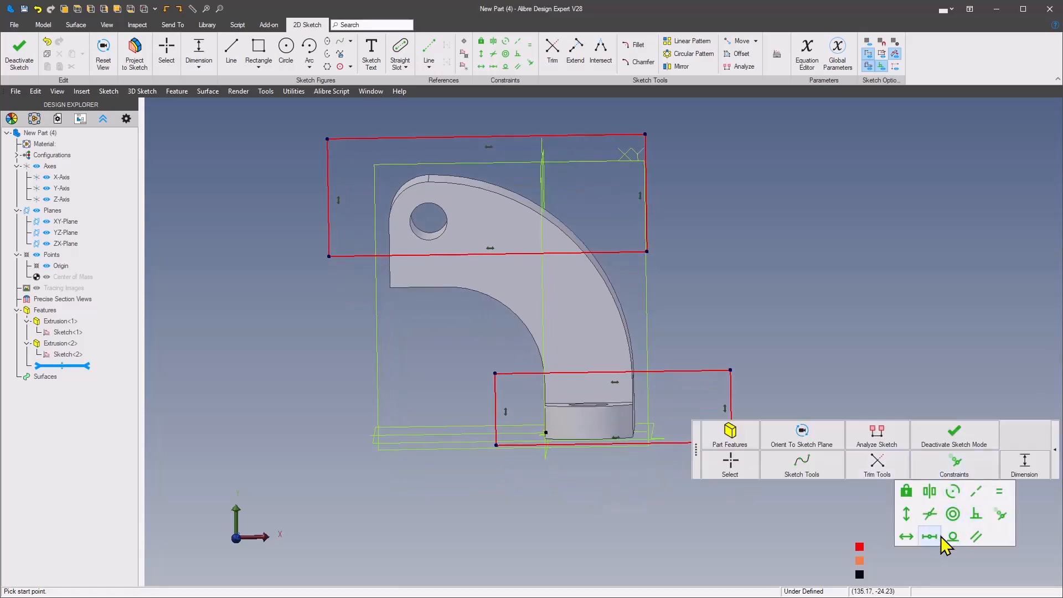
click(1000, 517)
scroll(553, 515, up, 5)
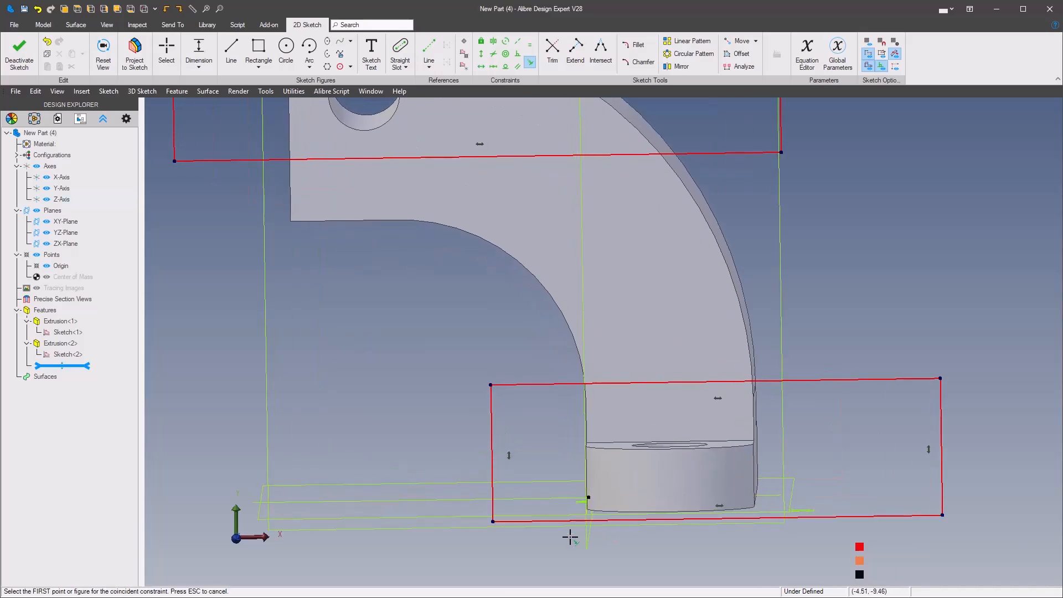
right_click(579, 512)
scroll(509, 532, down, 5)
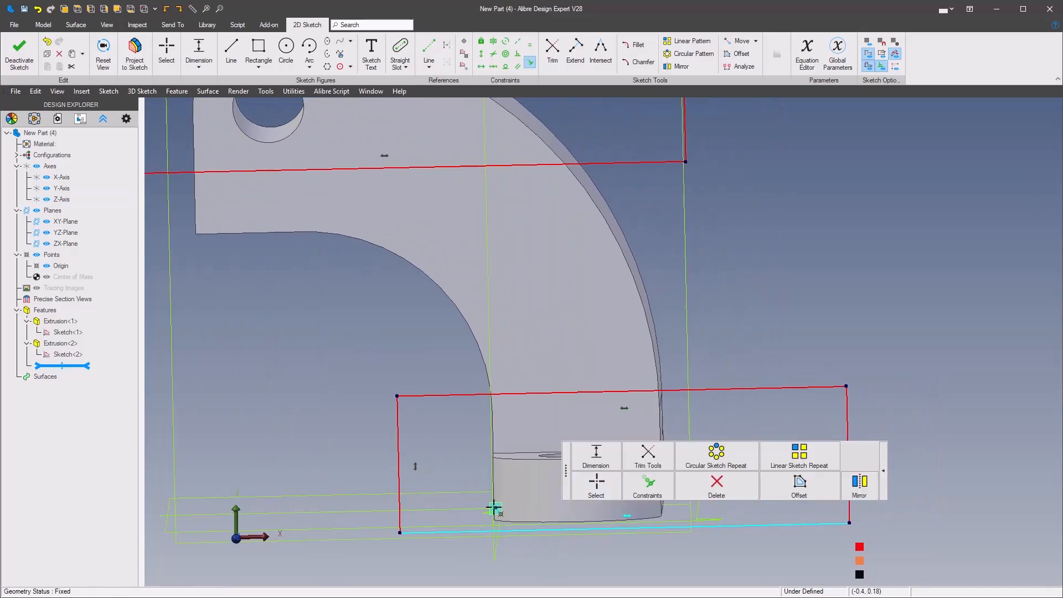
Dimension the lower rectangle's height at 39 mm
right_click(783, 351)
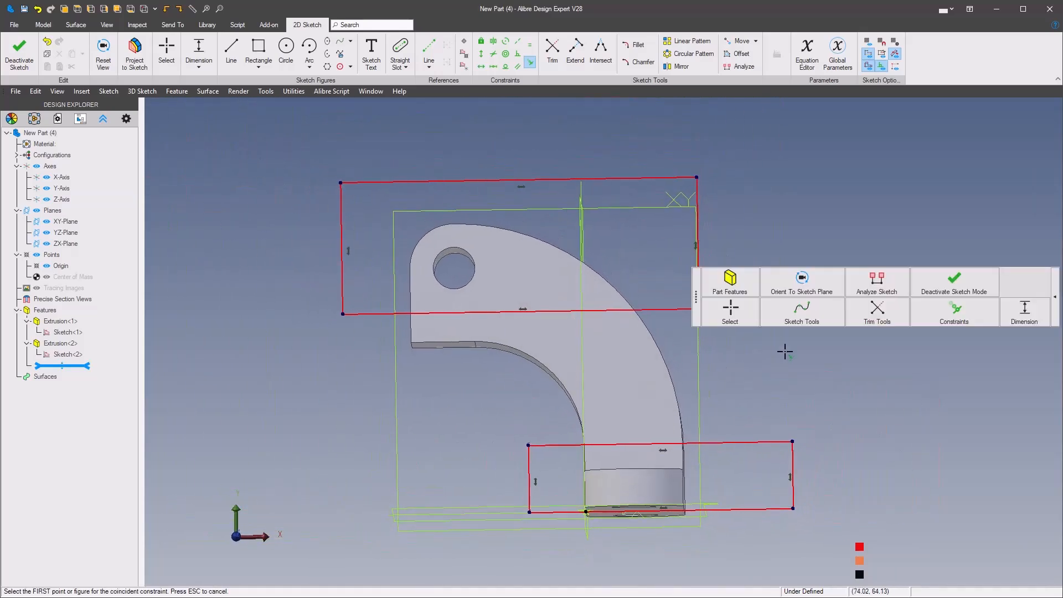
click(1022, 311)
middle_drag(620, 440, 616, 472)
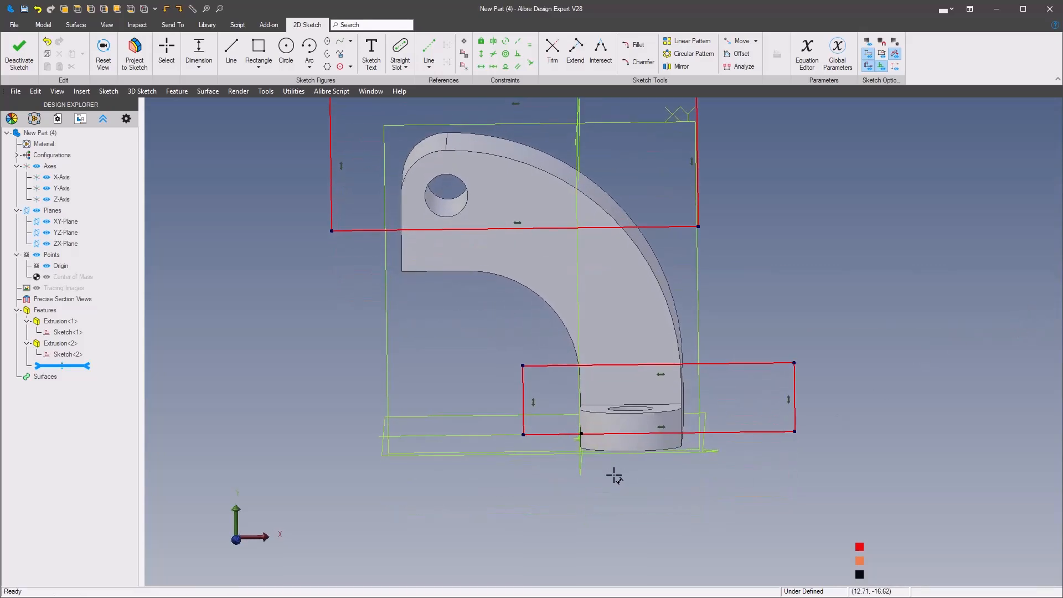
click(723, 367)
click(873, 388)
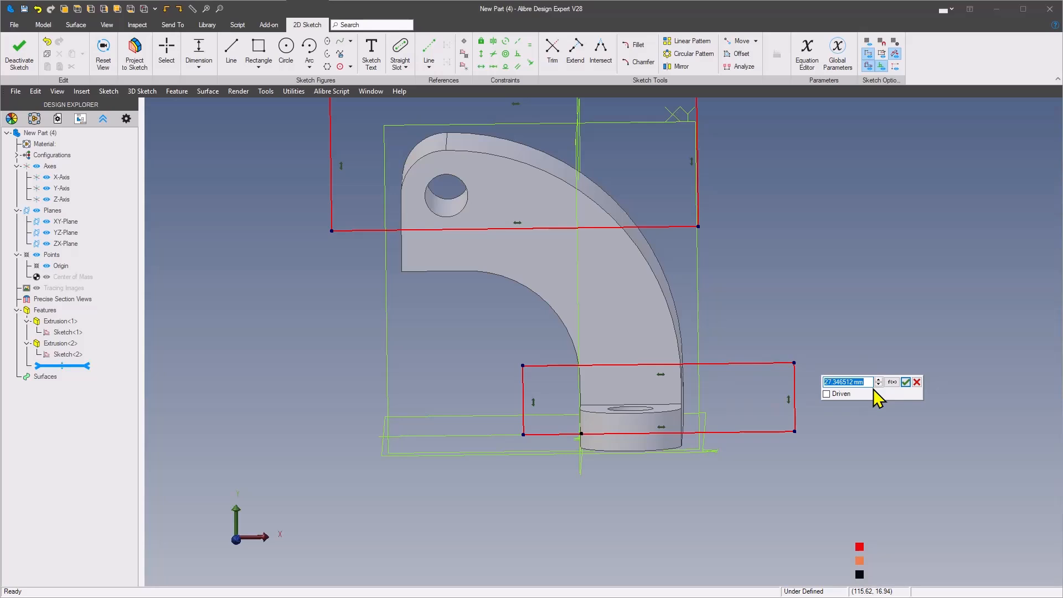
text(39)
key(Return)
middle_drag(589, 368, 427, 339)
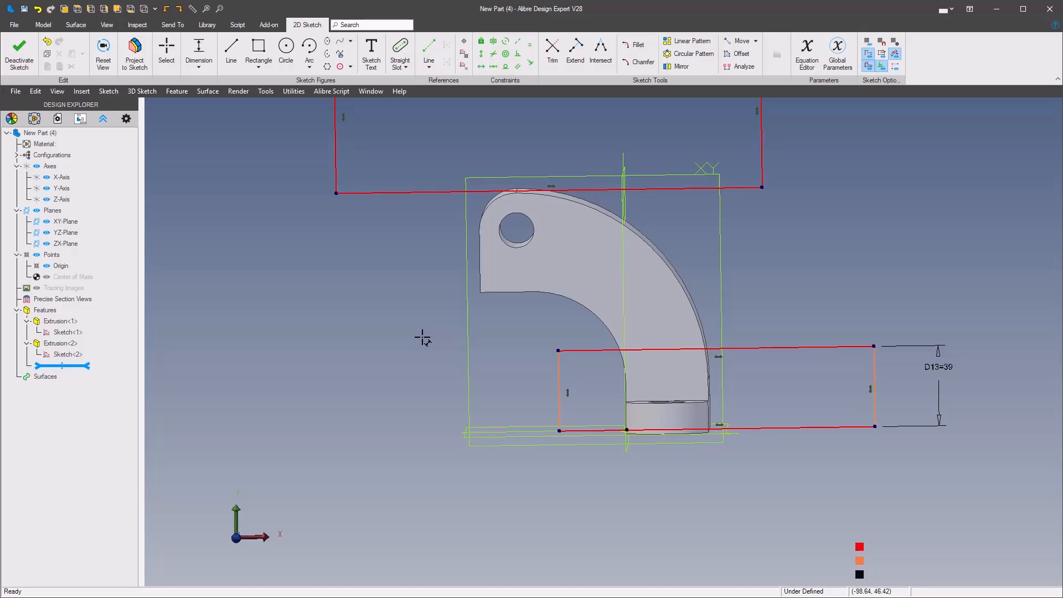
Dimension the upper rectangle's bottom line at 12 mm from the flat lower edge of the arm's upper end
middle_drag(346, 336, 344, 321)
click(473, 218)
click(519, 317)
click(322, 280)
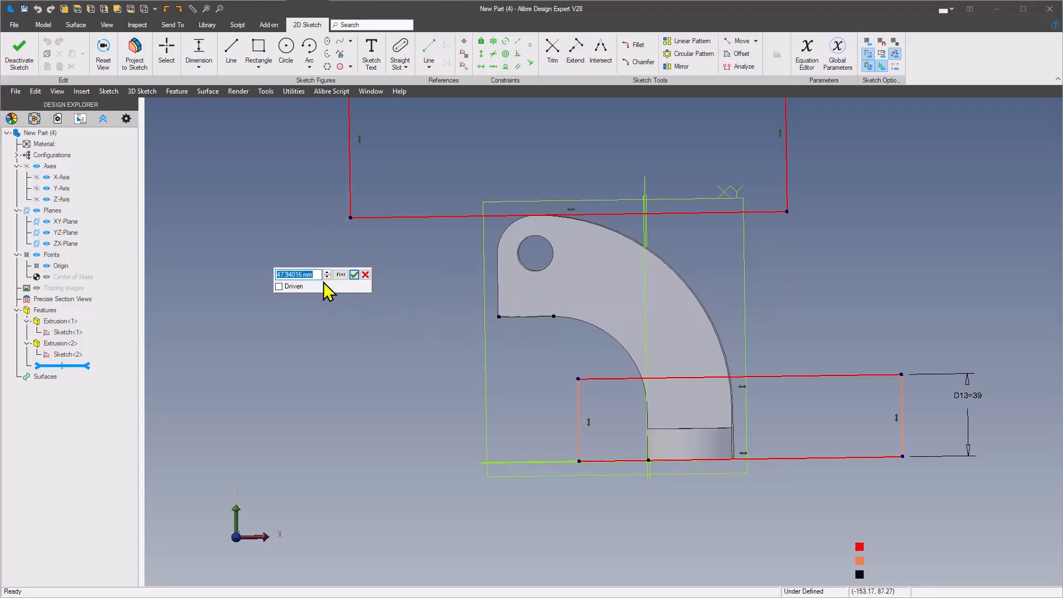
text(12)
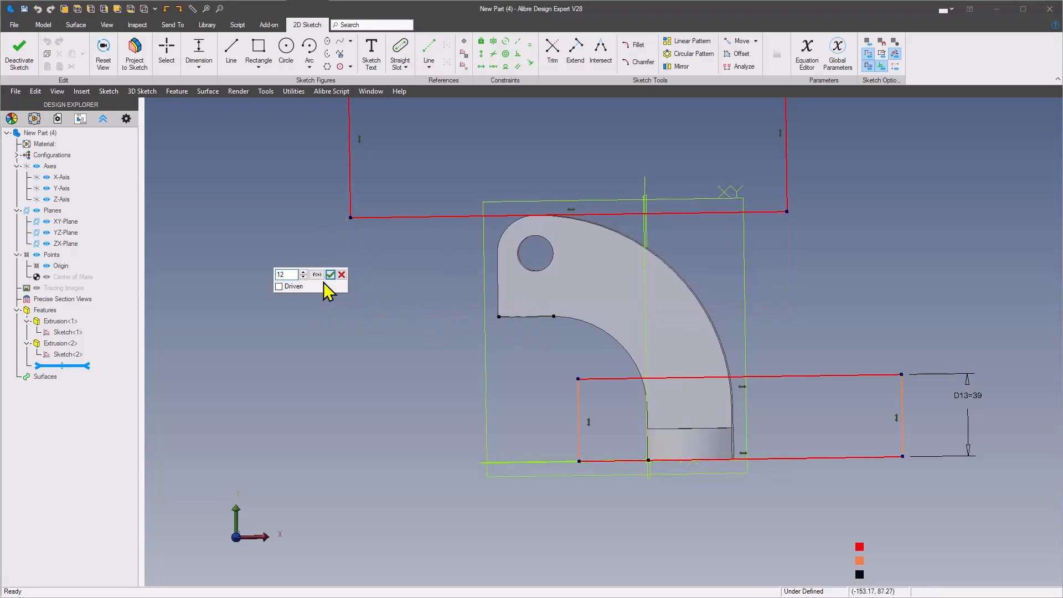
key(Return)
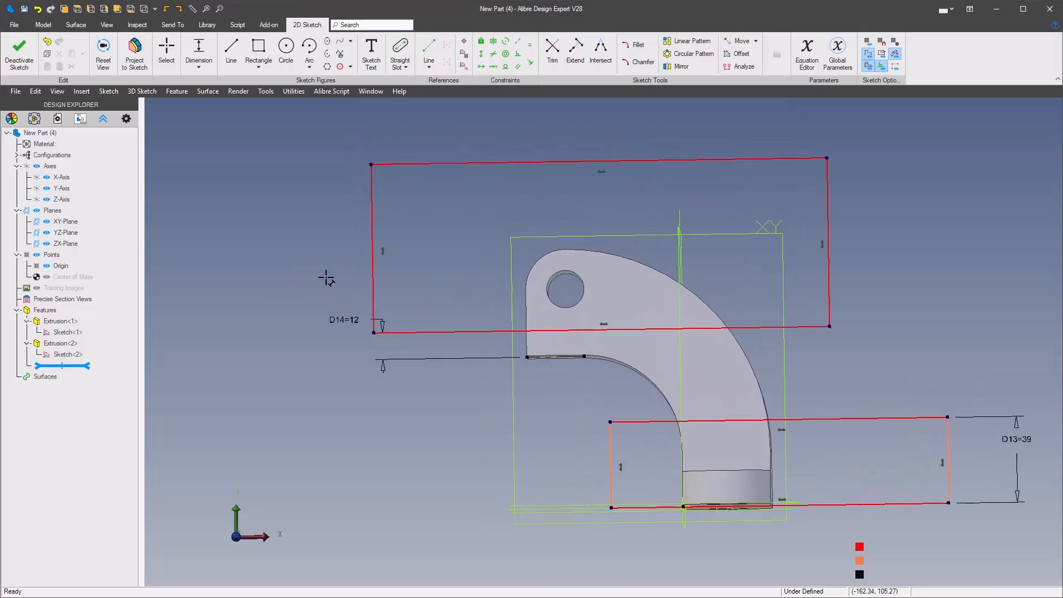
Make the two rectangles' right sides collinear with each other, and likewise their left sides
middle_drag(370, 258, 456, 321)
scroll(454, 335, down, 3)
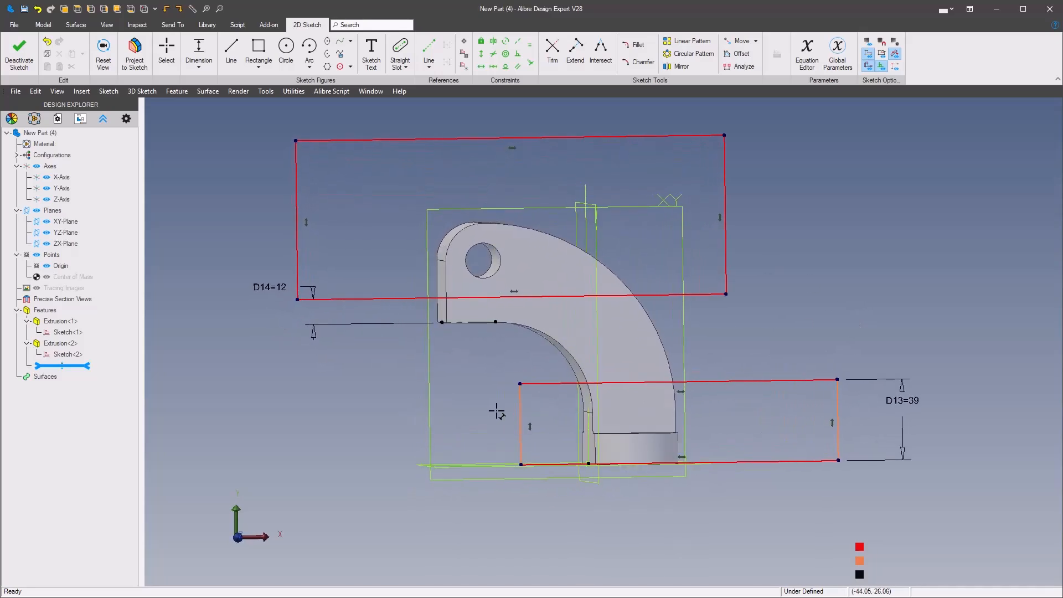
right_click(767, 326)
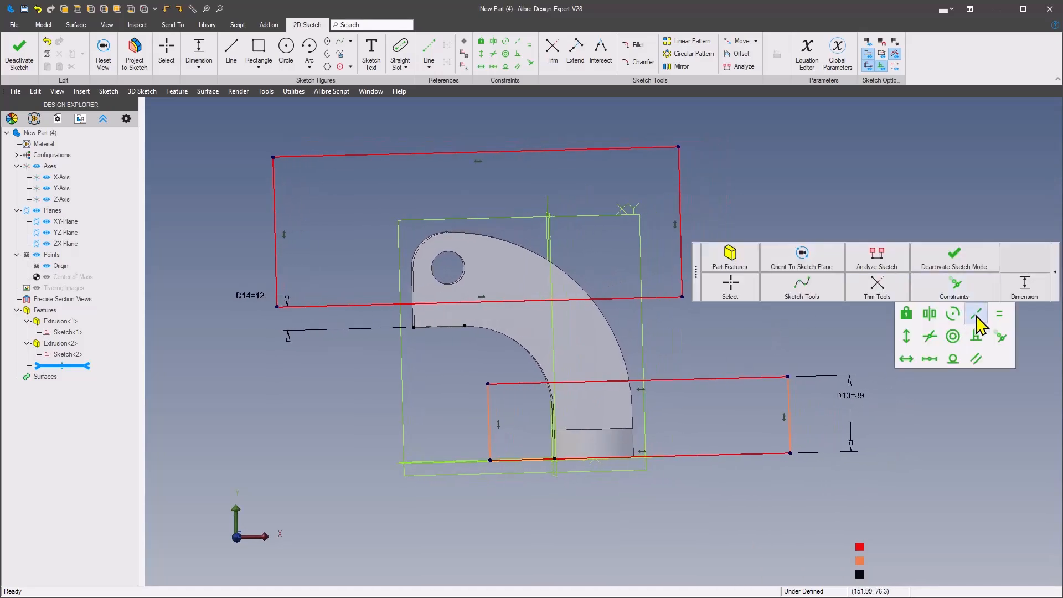
click(977, 315)
click(681, 263)
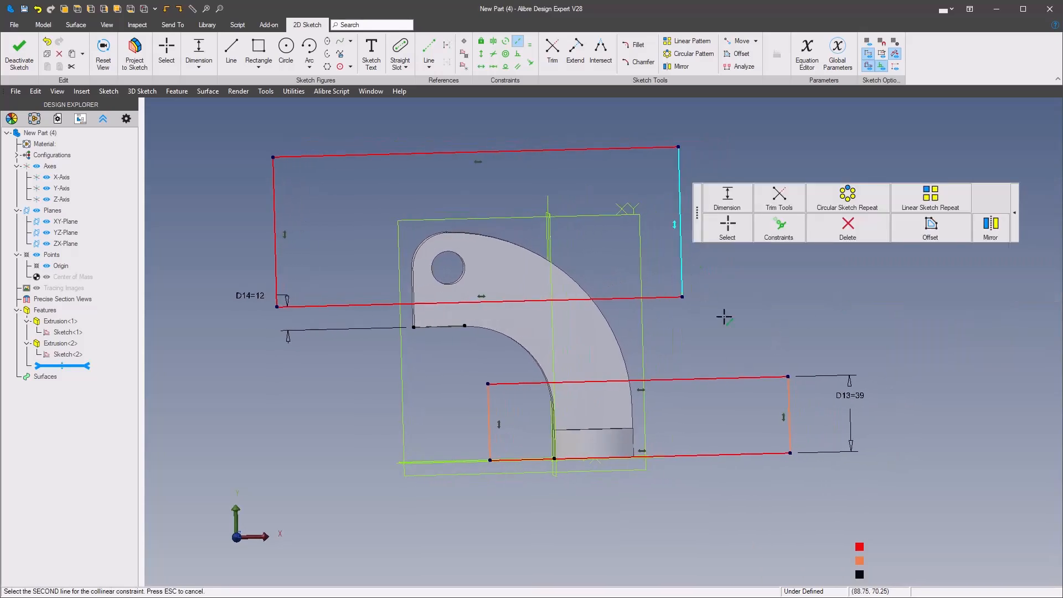
click(797, 400)
click(516, 413)
click(305, 249)
key(Escape)
Stretch the linked rectangles by moving the lower one's left side outward beyond the arm's upper end
right_click(796, 382)
click(728, 346)
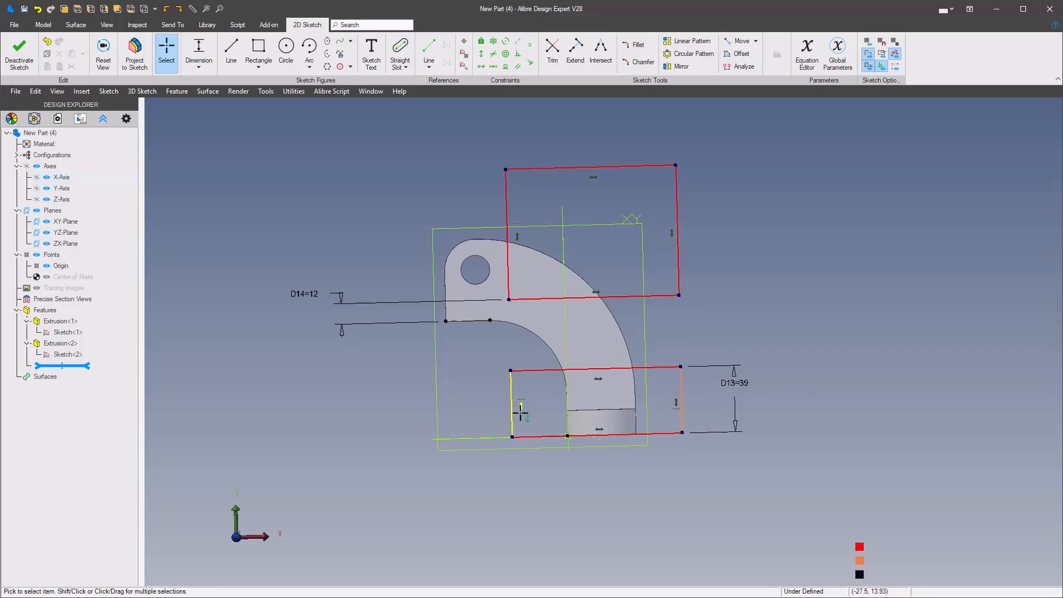
drag(514, 439, 391, 434)
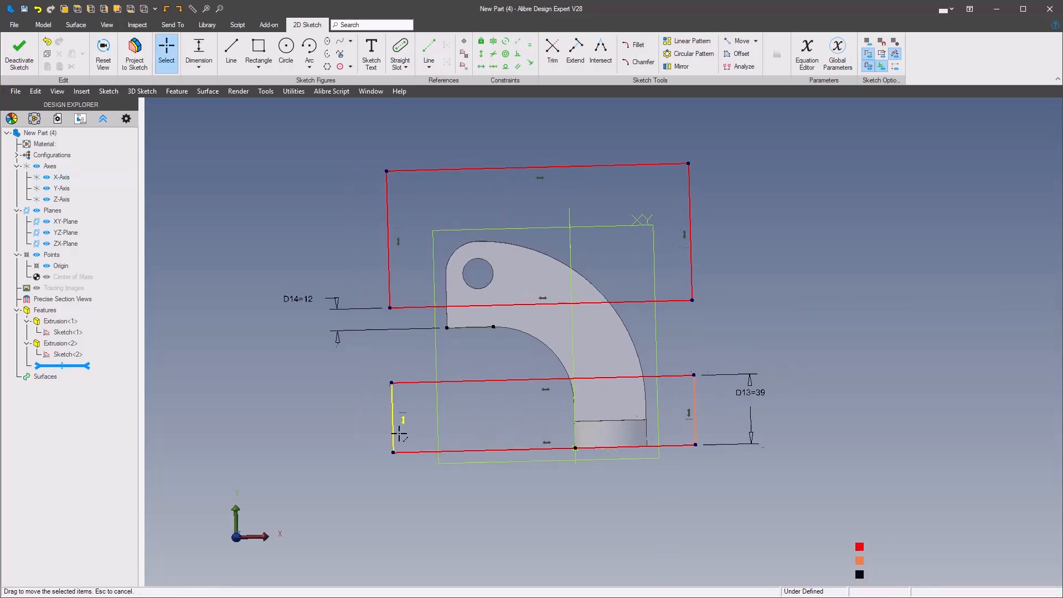
Make the upper rectangle's left side collinear with the arm's left edge and the lower rectangle's right side collinear with the base's outer edge
right_click(363, 379)
mouse_move(579, 346)
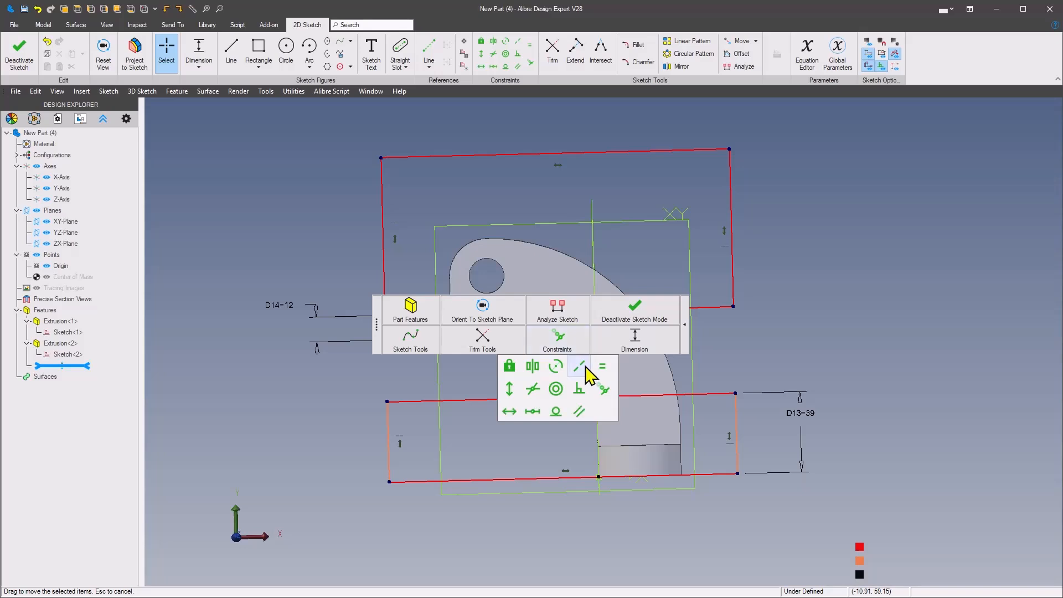
click(578, 366)
click(371, 285)
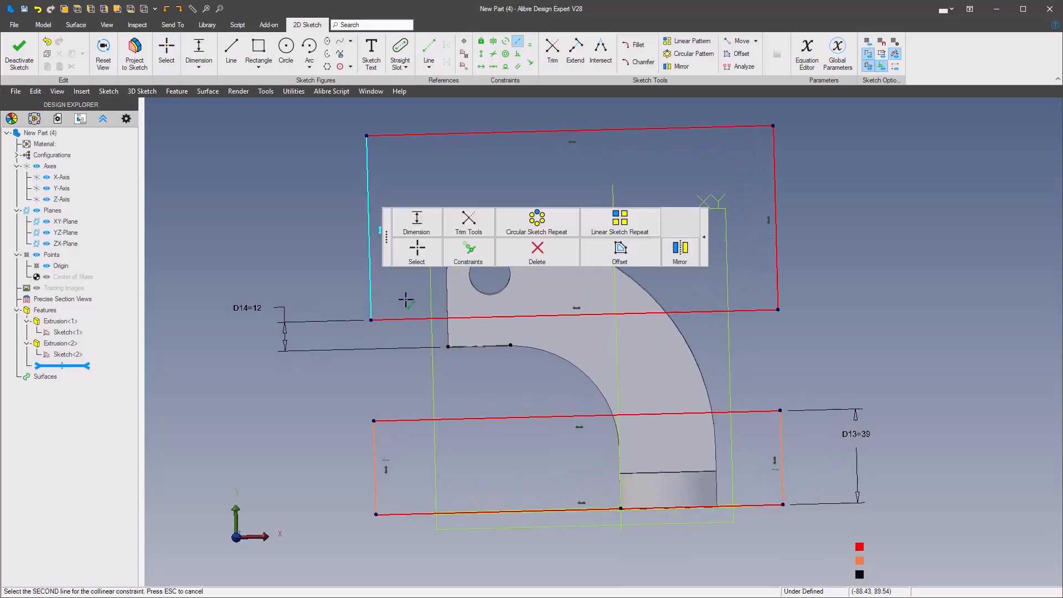
click(447, 313)
click(675, 409)
scroll(608, 434, up, 1)
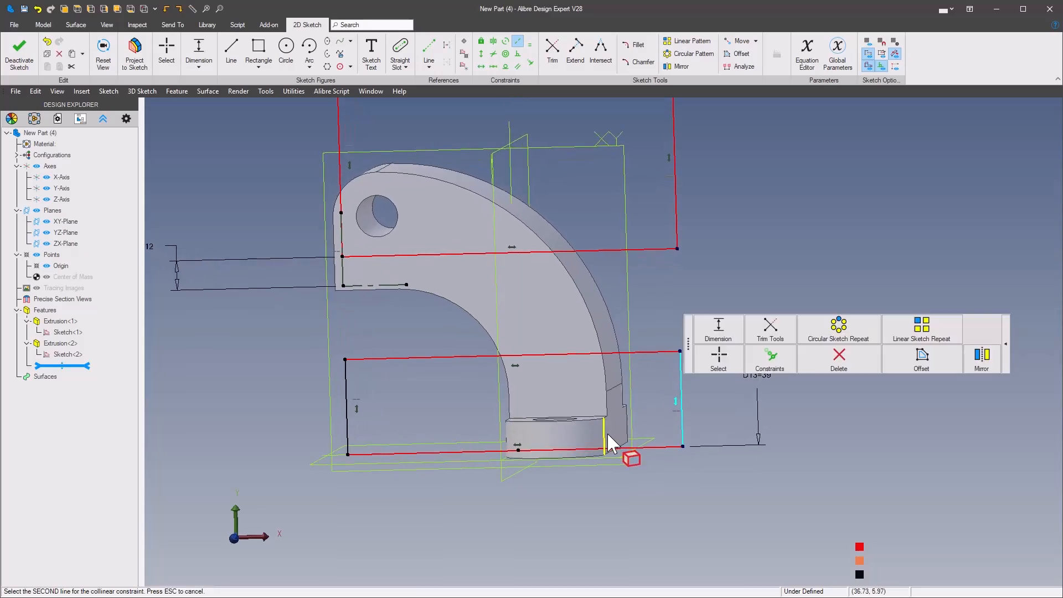
click(608, 435)
Make the upper rectangle's top line tangent to the rounded end of the arm
mouse_move(732, 245)
middle_down()
mouse_move(743, 273)
mouse_move(808, 318)
middle_up()
scroll(629, 233, up, 1)
middle_drag(629, 233, 632, 216)
click(871, 192)
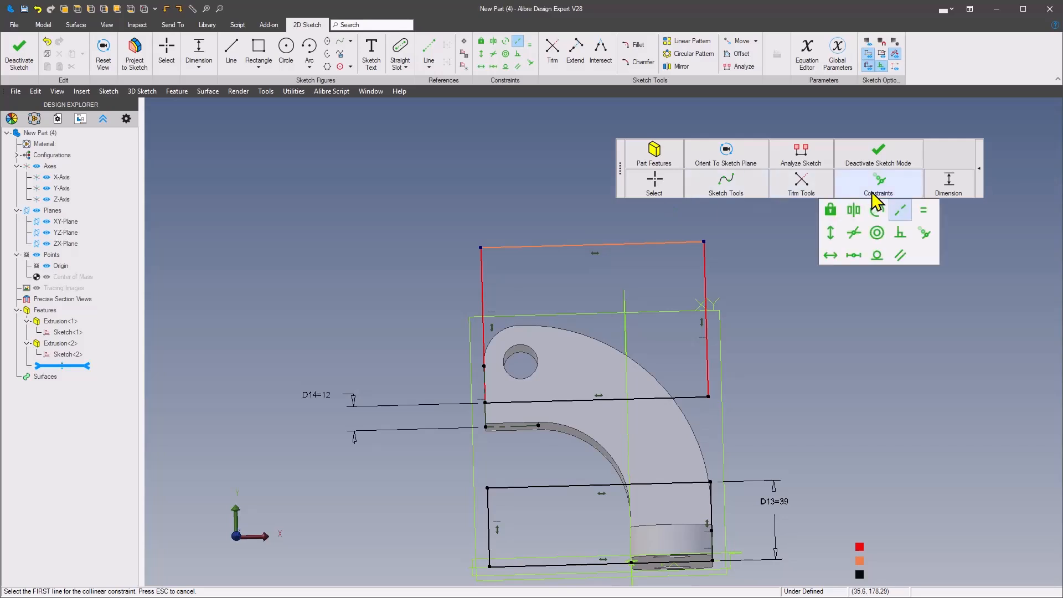
click(877, 255)
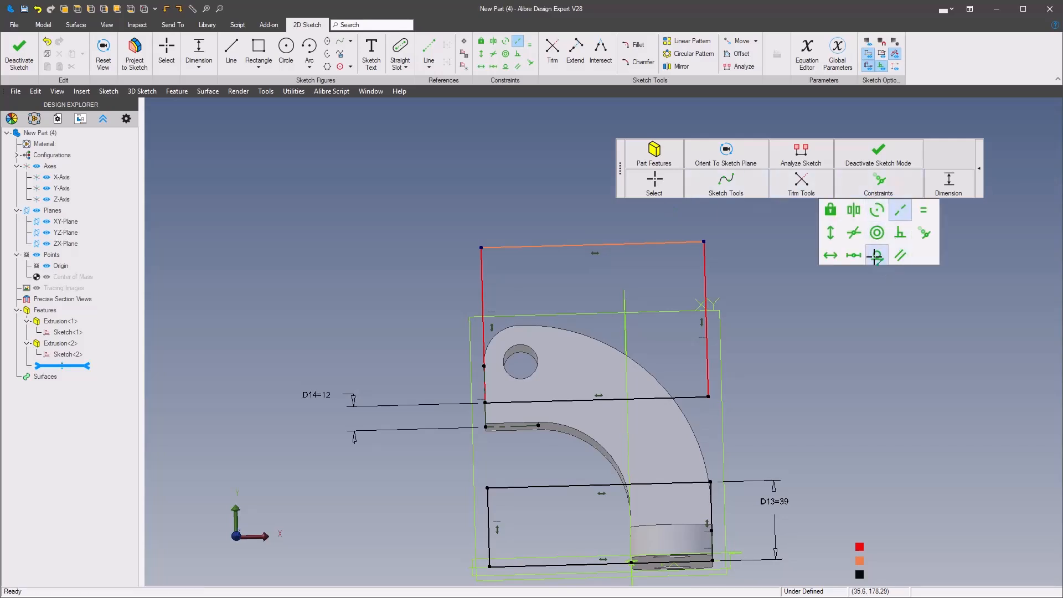
click(582, 238)
scroll(540, 280, up, 4)
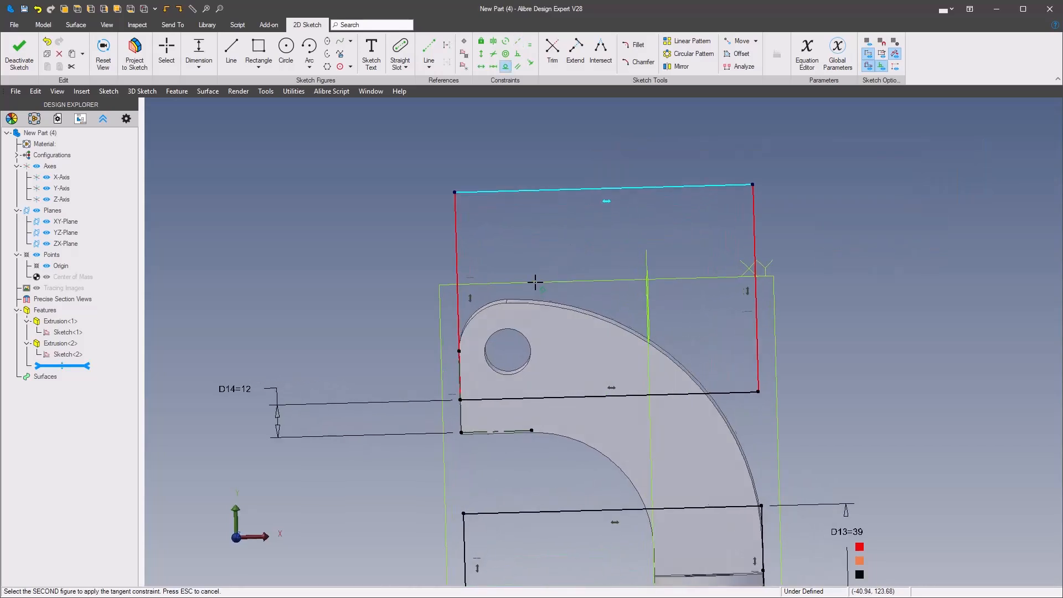
click(496, 303)
scroll(406, 231, down, 3)
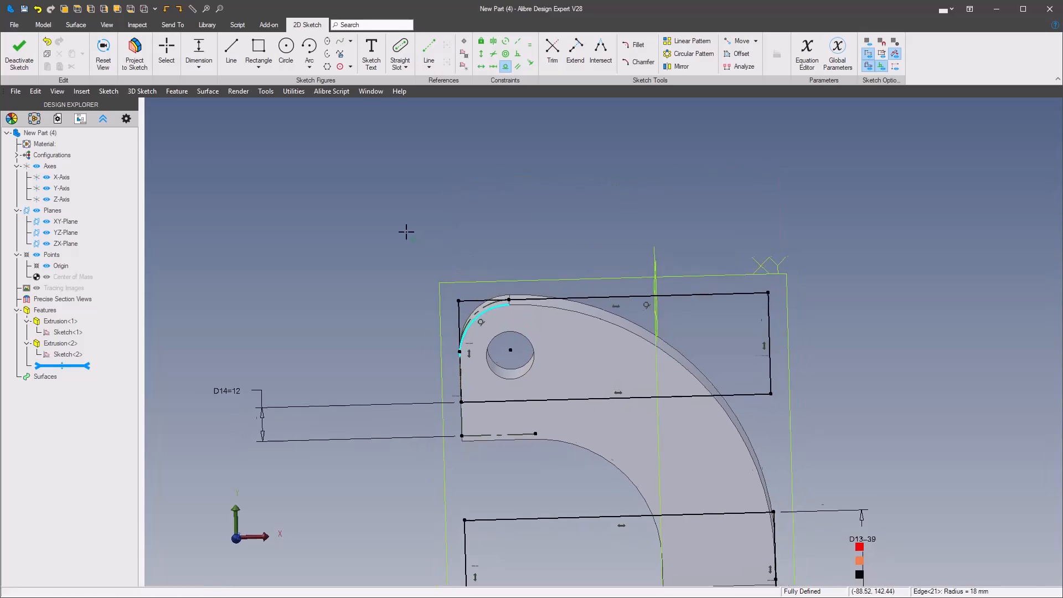
Cut the two-rectangle sketch through the arm with a Mid Plane Extrude Cut 52 mm deep
right_click(753, 297)
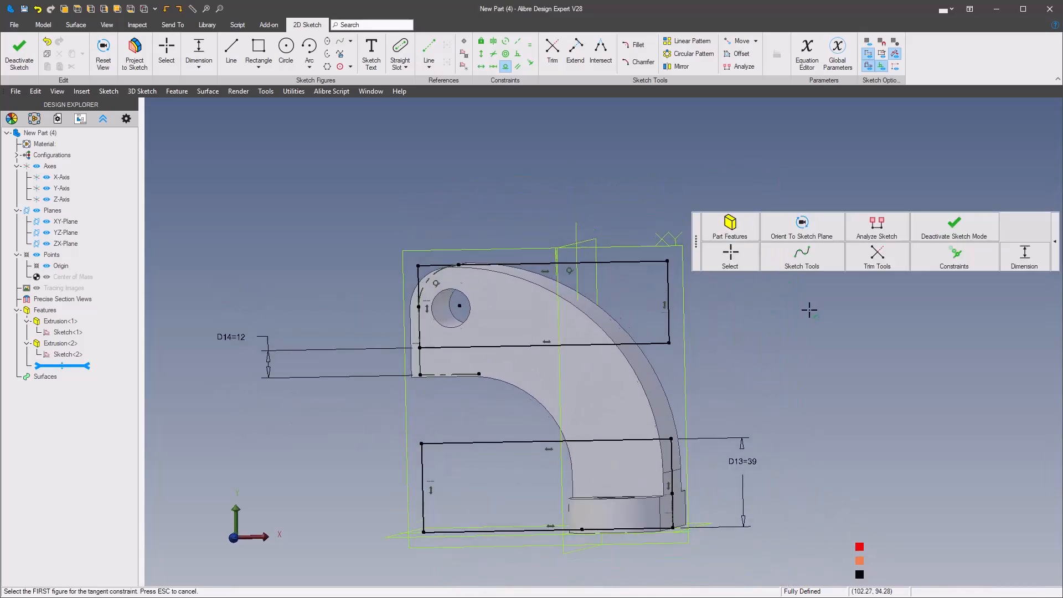
click(730, 227)
click(683, 202)
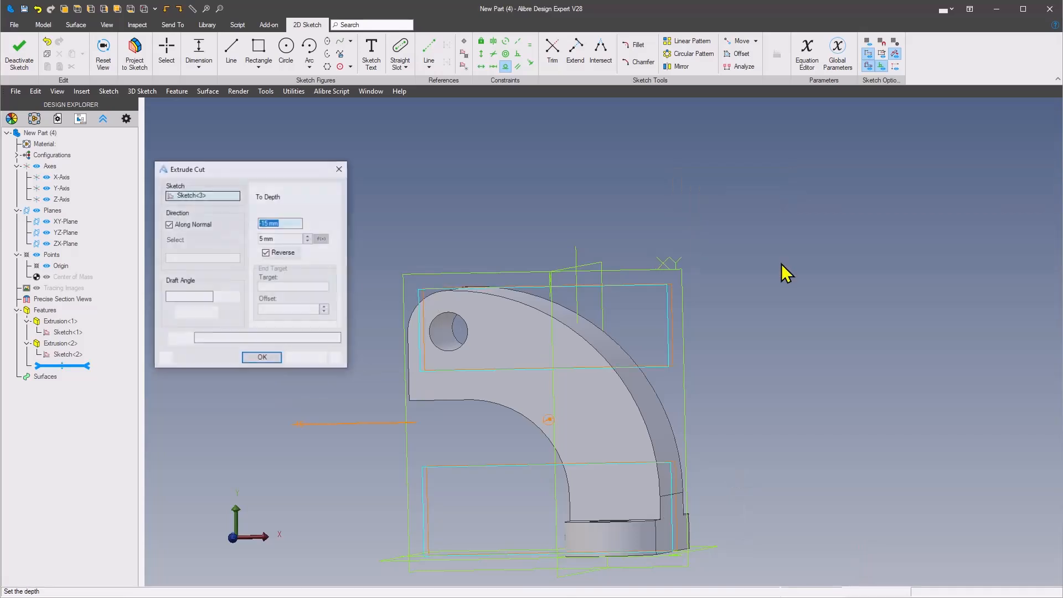
click(294, 197)
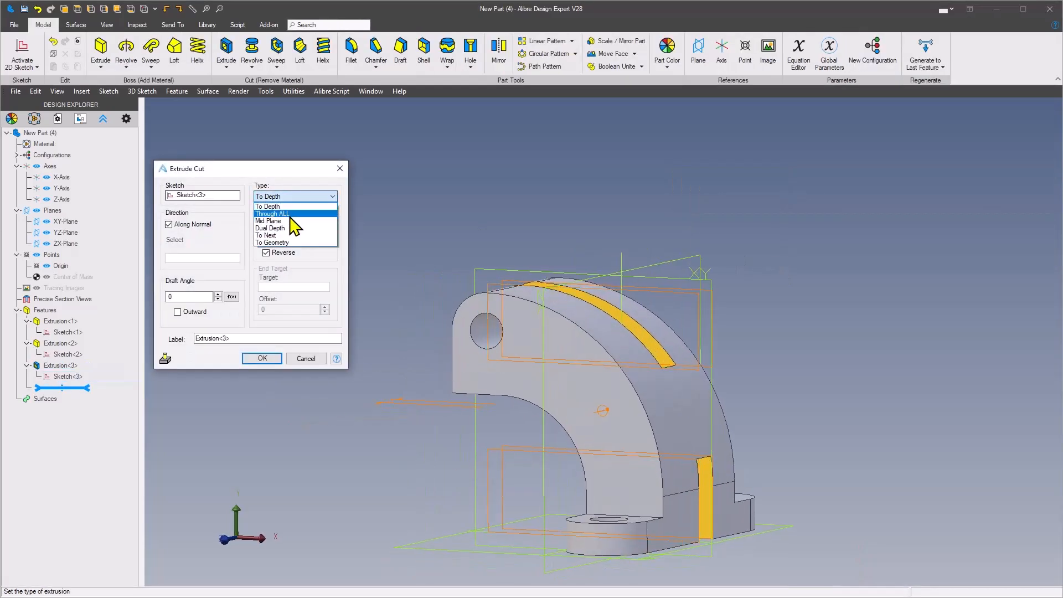
click(292, 221)
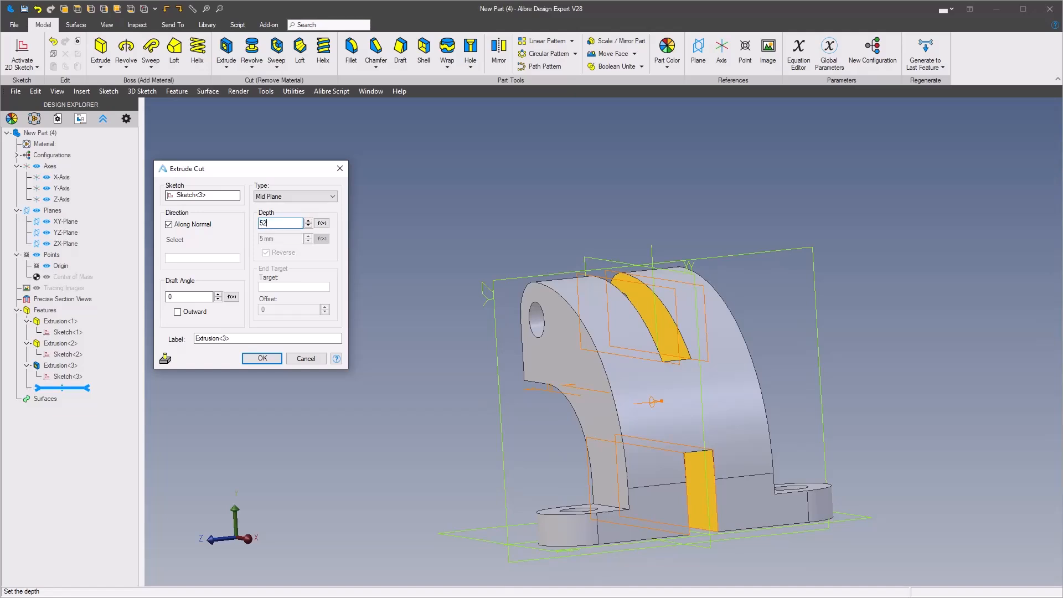
key(Tab)
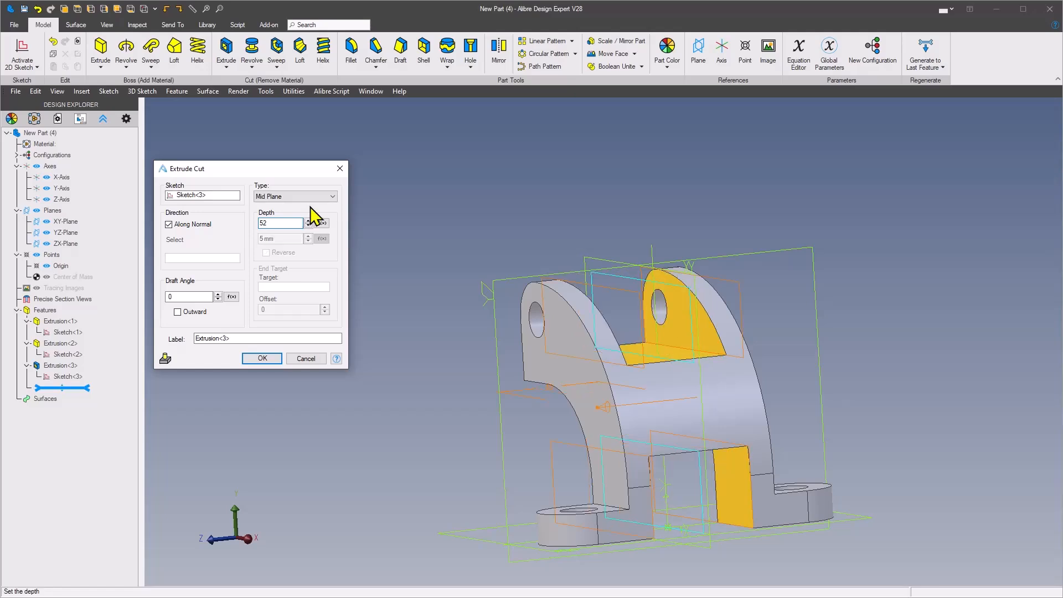
click(264, 361)
Fillet the two edges where the base tabs meet the arm with a 12 mm radius
middle_drag(307, 295, 436, 215)
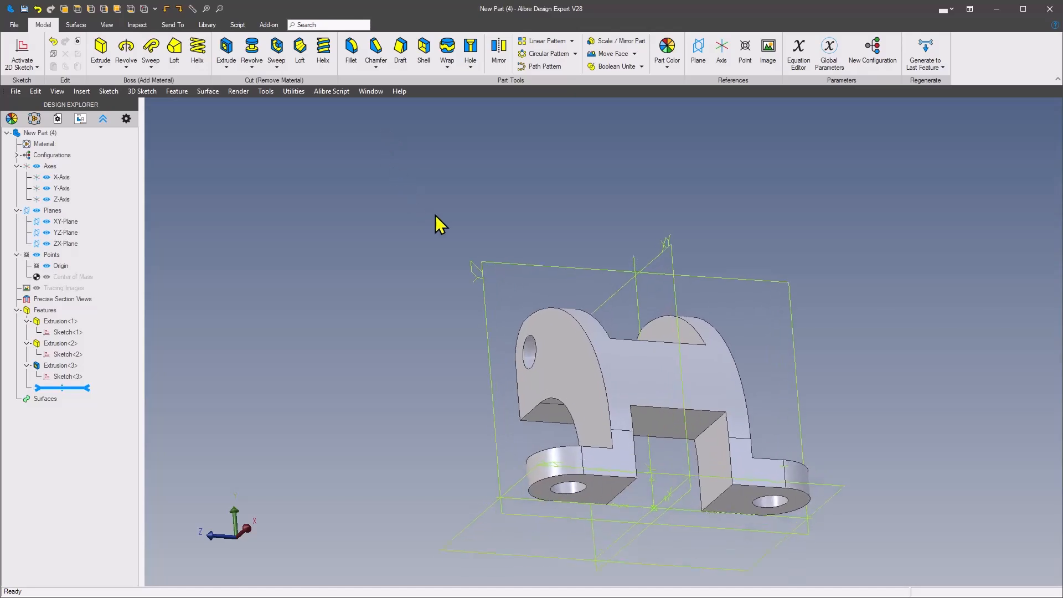
click(352, 53)
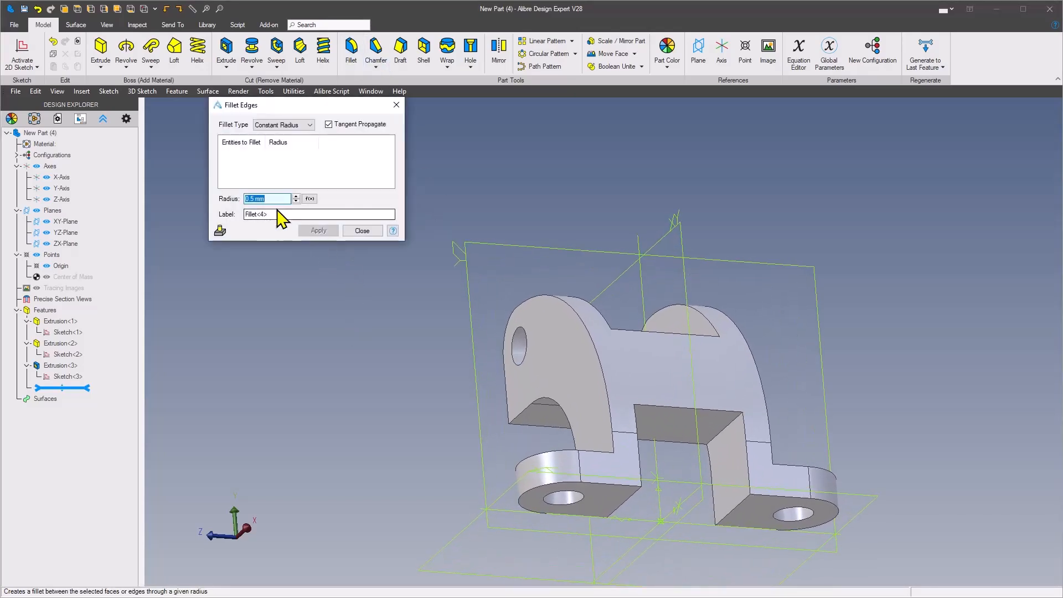
text(12)
click(316, 171)
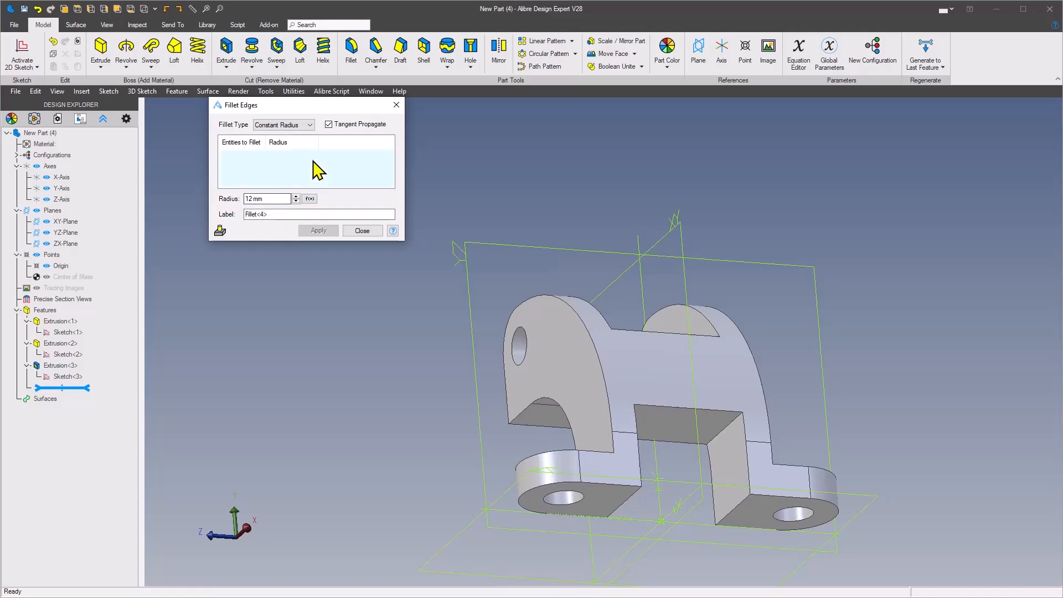
click(756, 443)
middle_drag(756, 443, 568, 465)
click(565, 454)
click(314, 229)
click(355, 231)
Start a sketch on the floor of the upper cutout and draw a horizontal straight slot 22 mm wide across its open edge
middle_drag(340, 254, 190, 242)
right_click(576, 372)
click(570, 278)
click(399, 54)
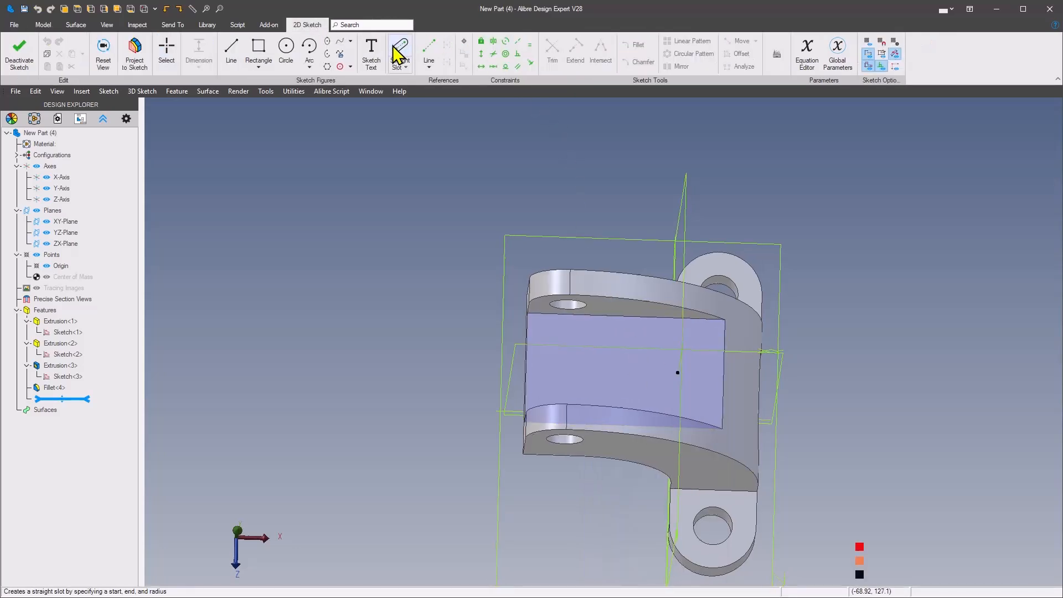
click(486, 332)
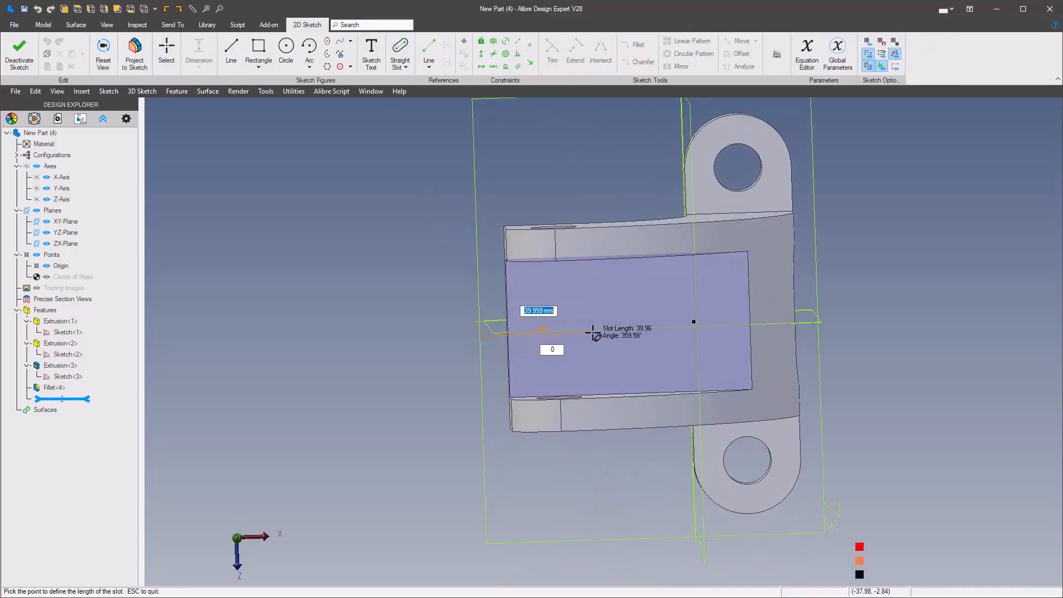
click(621, 332)
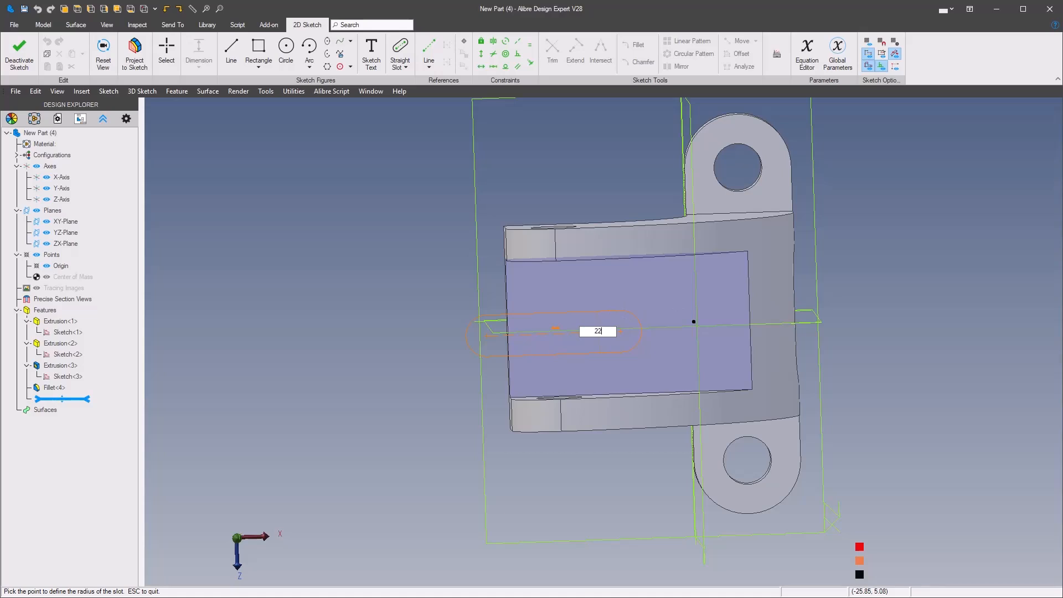
key(Return)
Align the slot's right centre point horizontally with the sketch origin
right_click(377, 300)
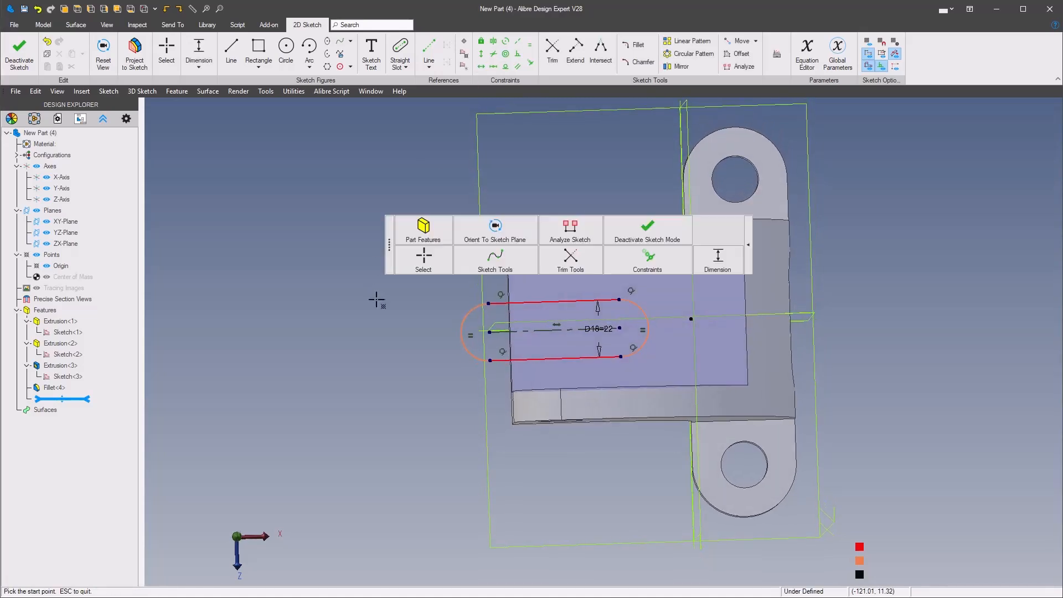
click(654, 275)
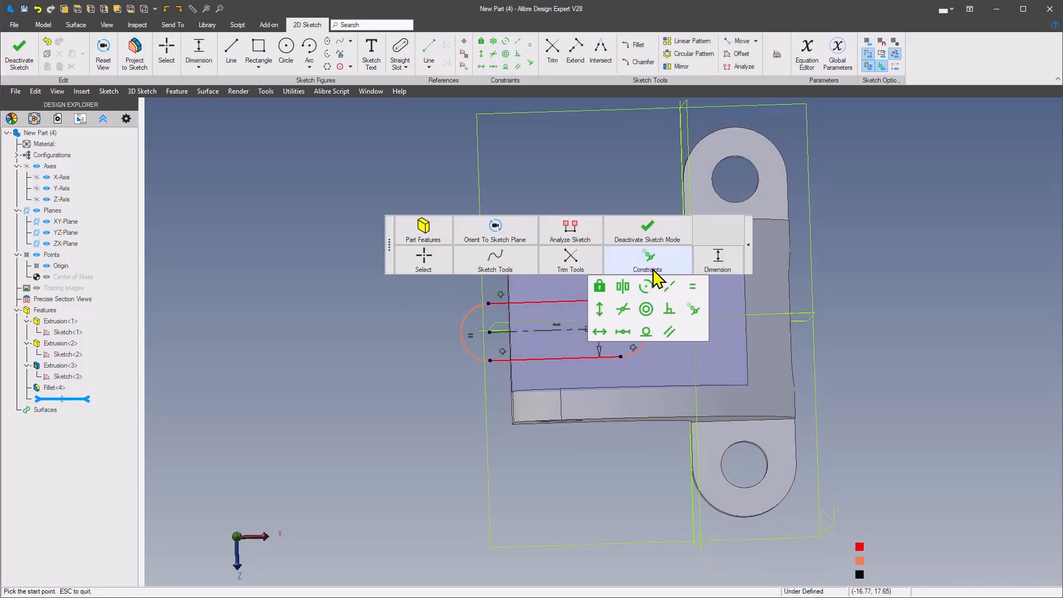
click(600, 334)
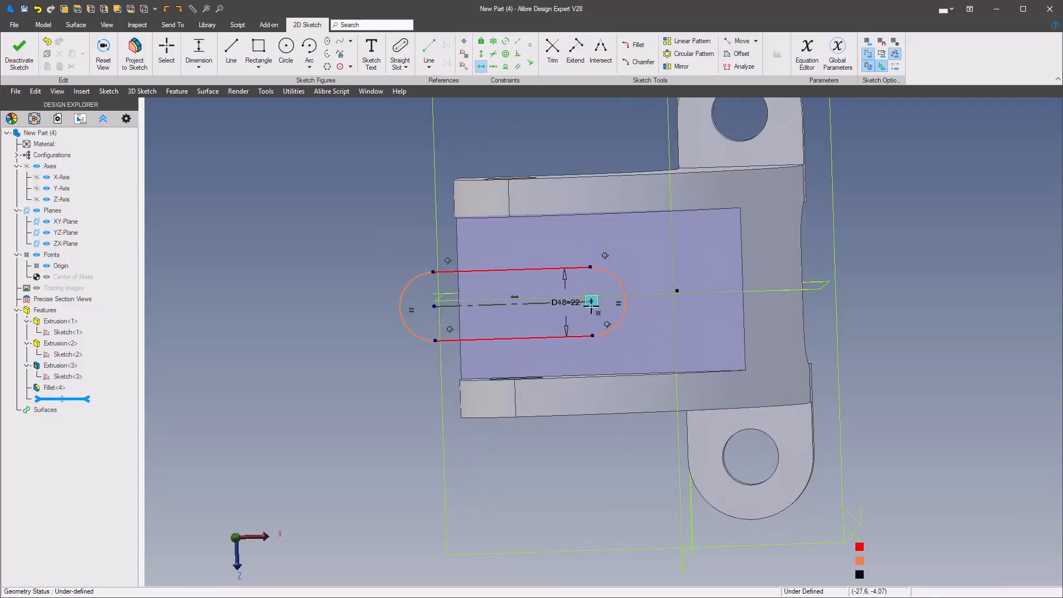
click(591, 302)
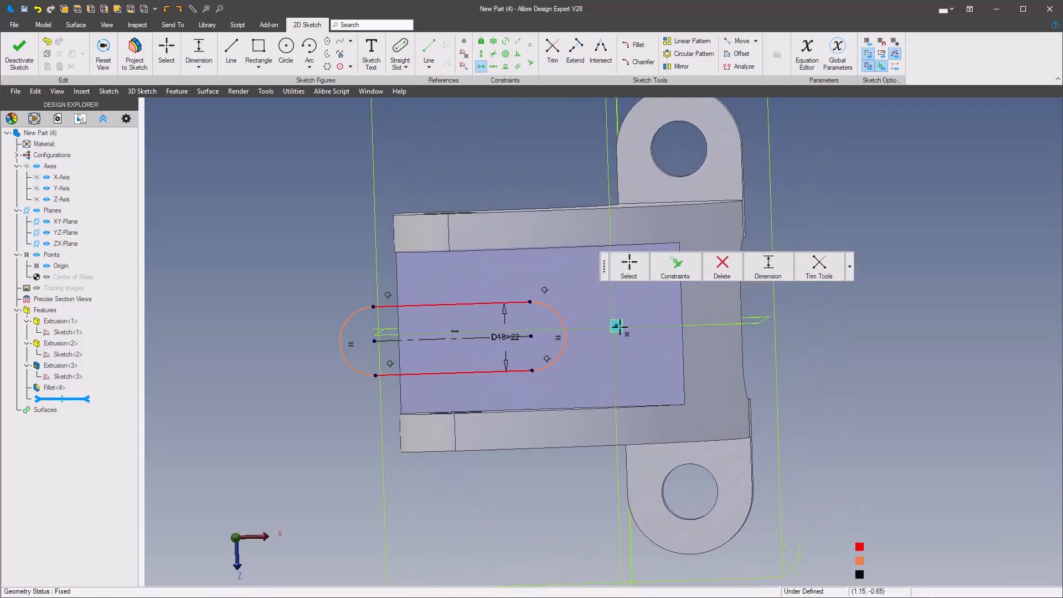
click(618, 327)
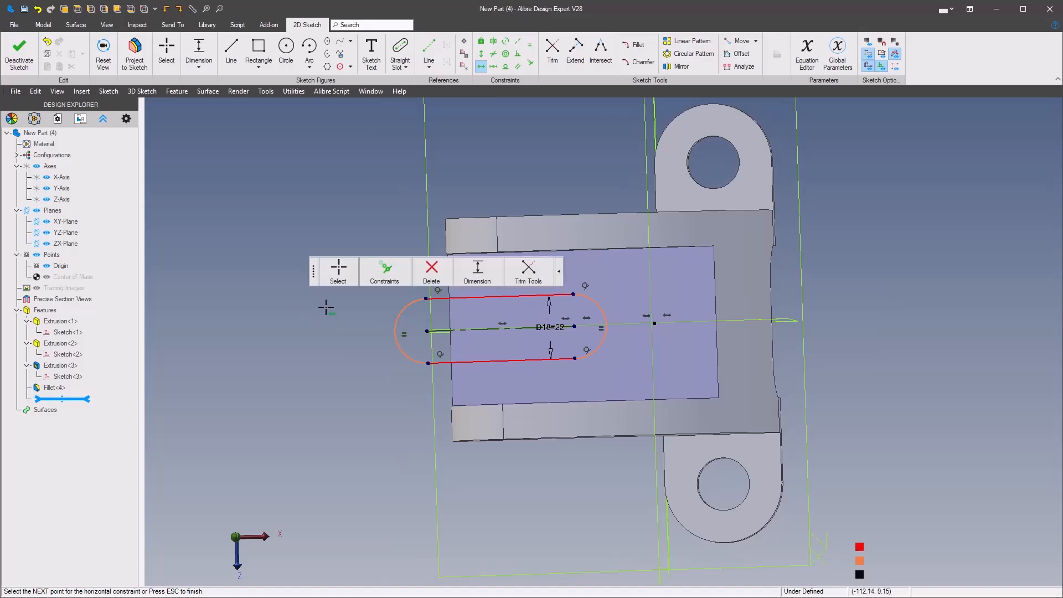
key(Escape)
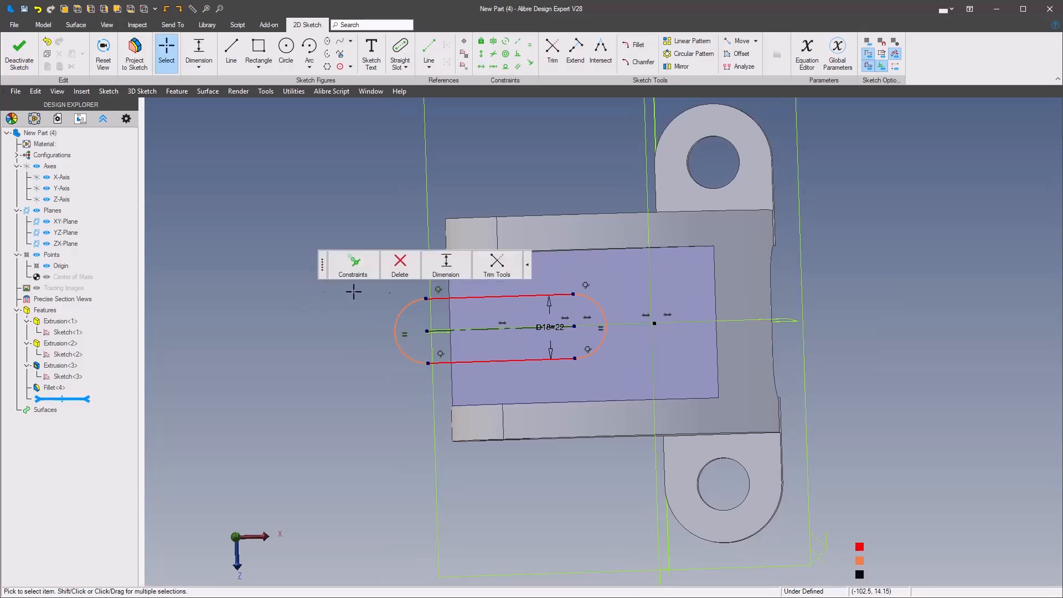
Make the slot's left centre point coincident with the open left edge of the cutout floor
click(314, 292)
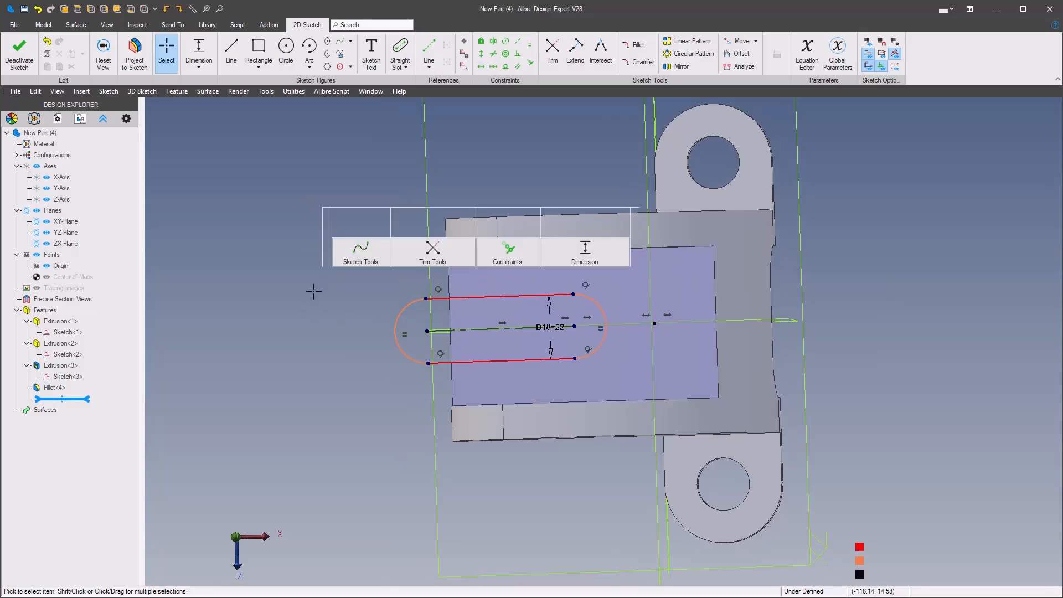
mouse_move(502, 263)
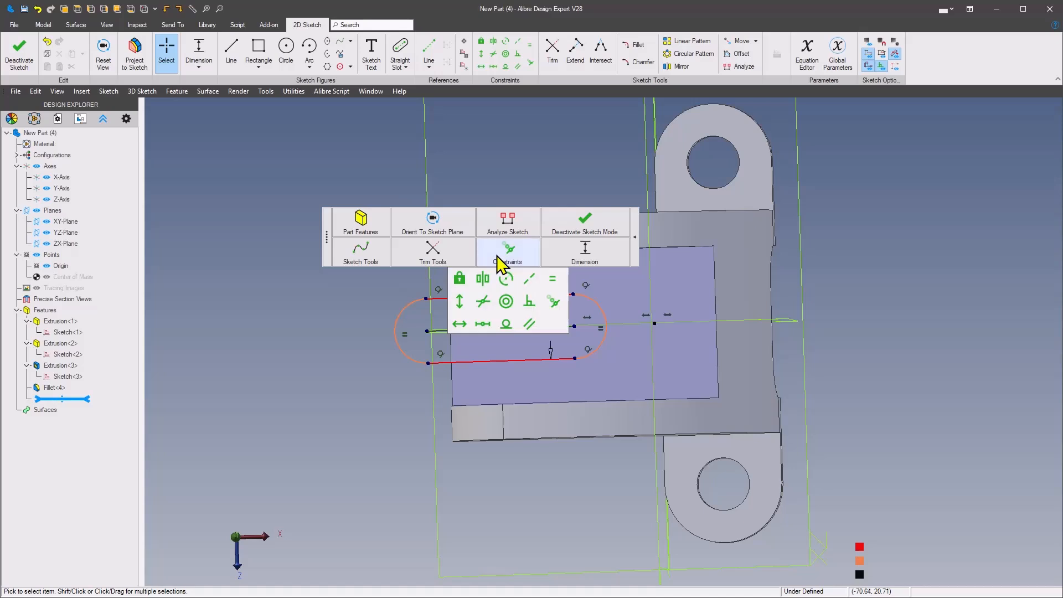
click(552, 309)
click(443, 328)
click(451, 331)
scroll(354, 305, down, 2)
click(351, 304)
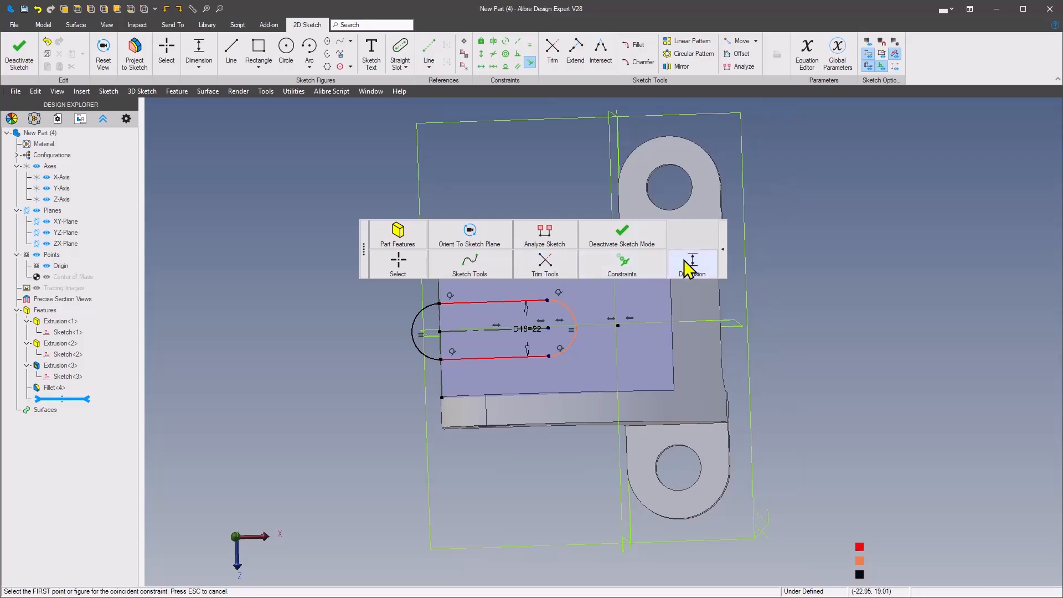
Dimension the slot's straight side and set its length to 36 mm
click(687, 262)
scroll(673, 272, up, 1)
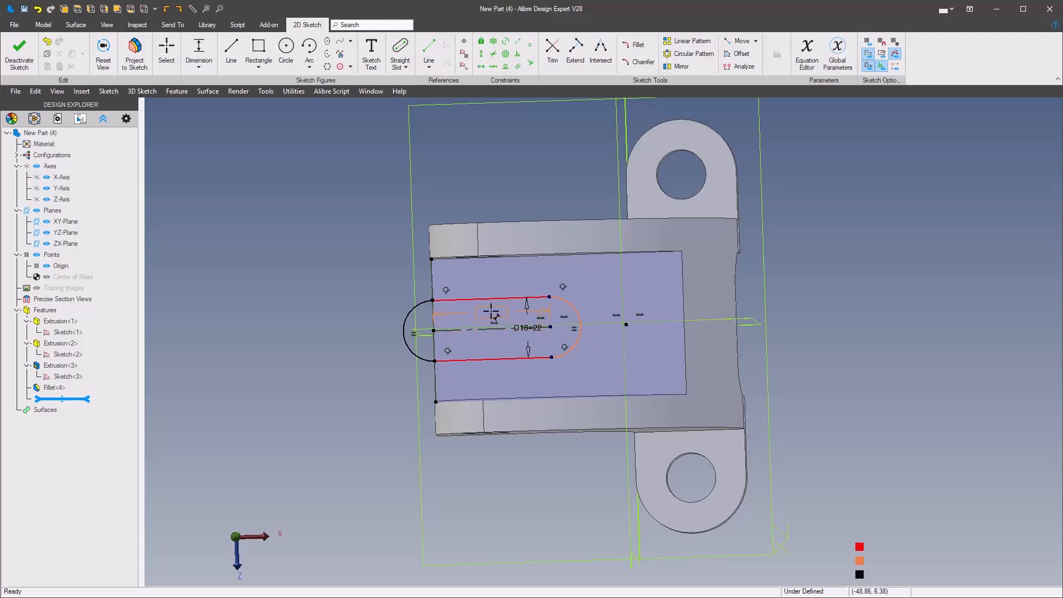
click(491, 312)
click(495, 305)
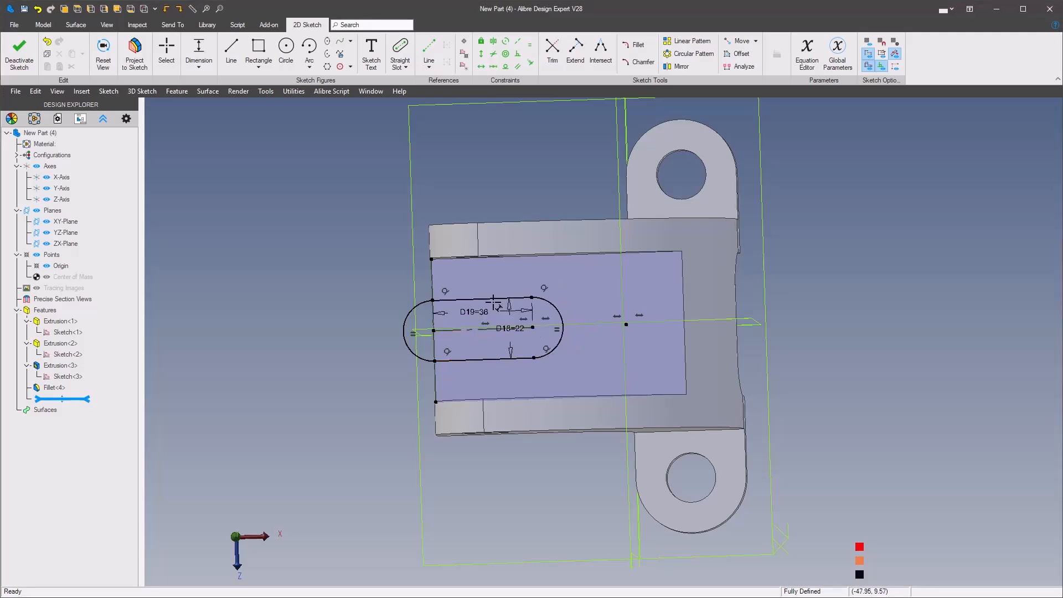
Extrude-cut the slot sketch through all of the arm, along the sketch normal
scroll(491, 303, down, 3)
middle_drag(404, 310, 403, 287)
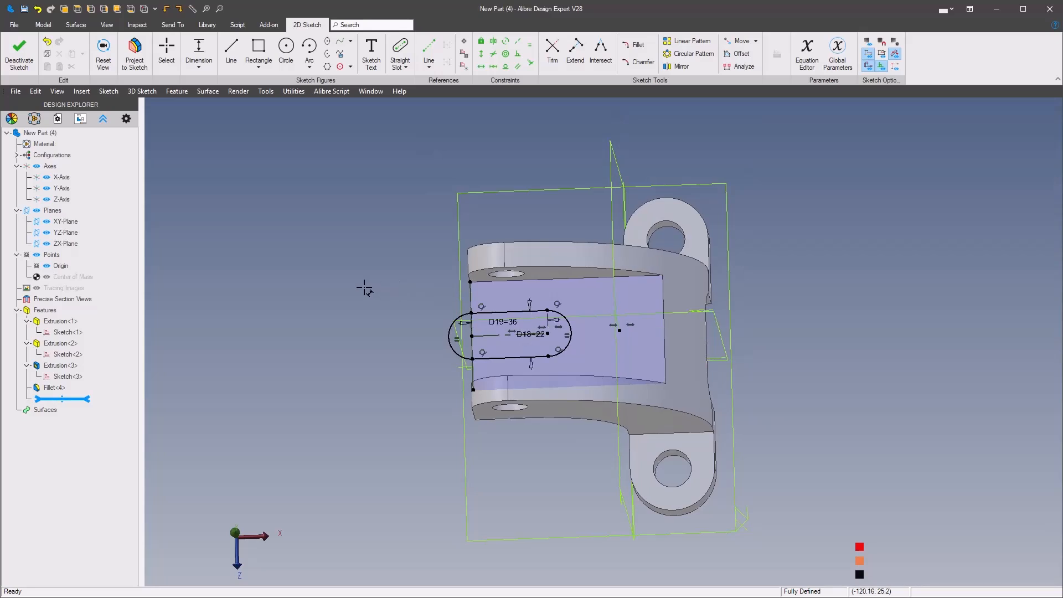
key(x)
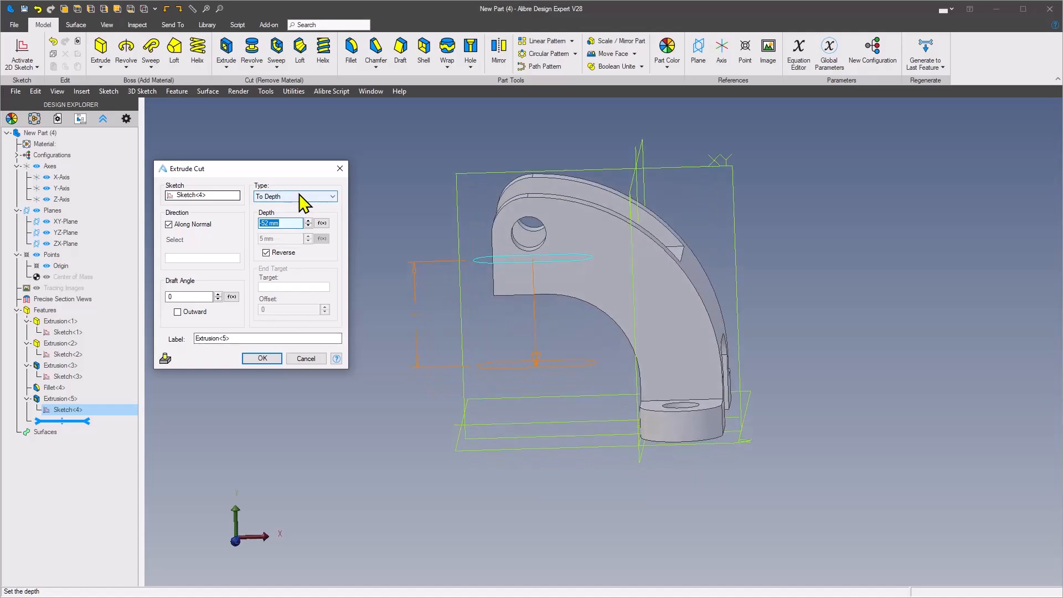
click(304, 197)
click(300, 214)
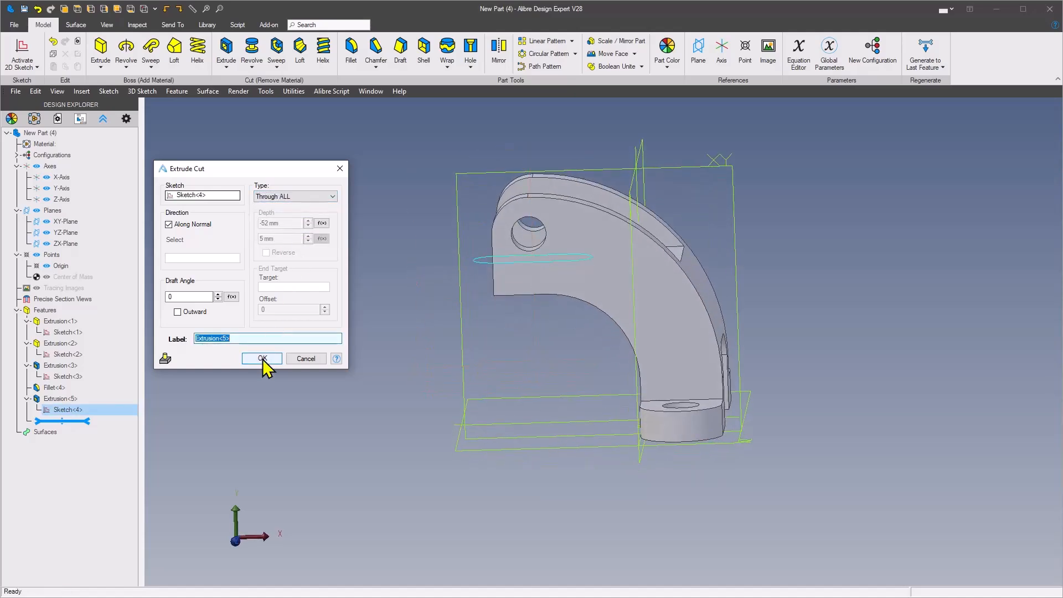
click(262, 358)
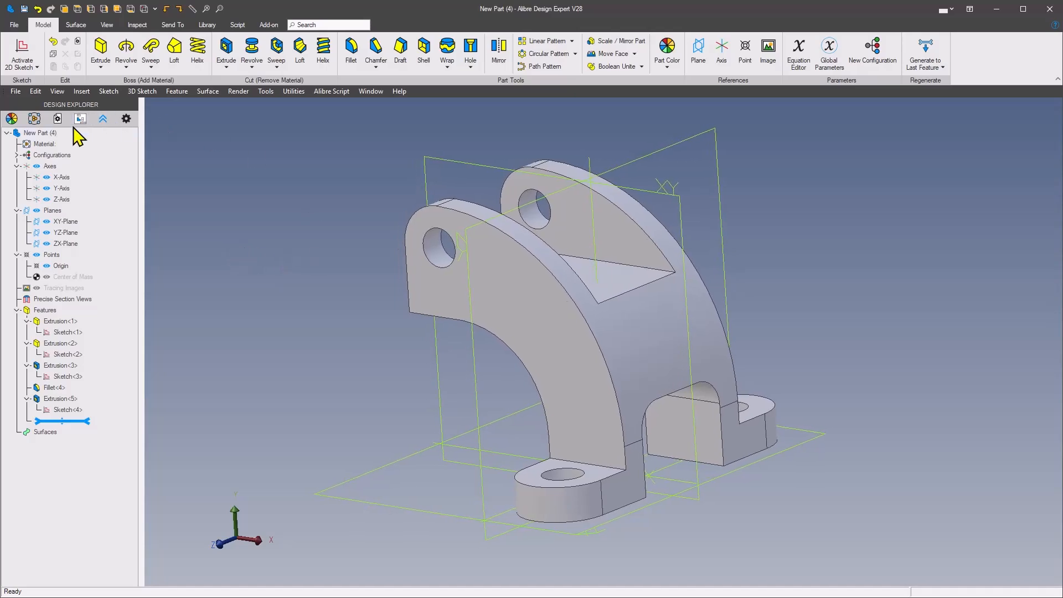
Assign PLAIN CARBON STEEL as the part's material and calculate its physical properties at Medium accuracy
right_click(49, 145)
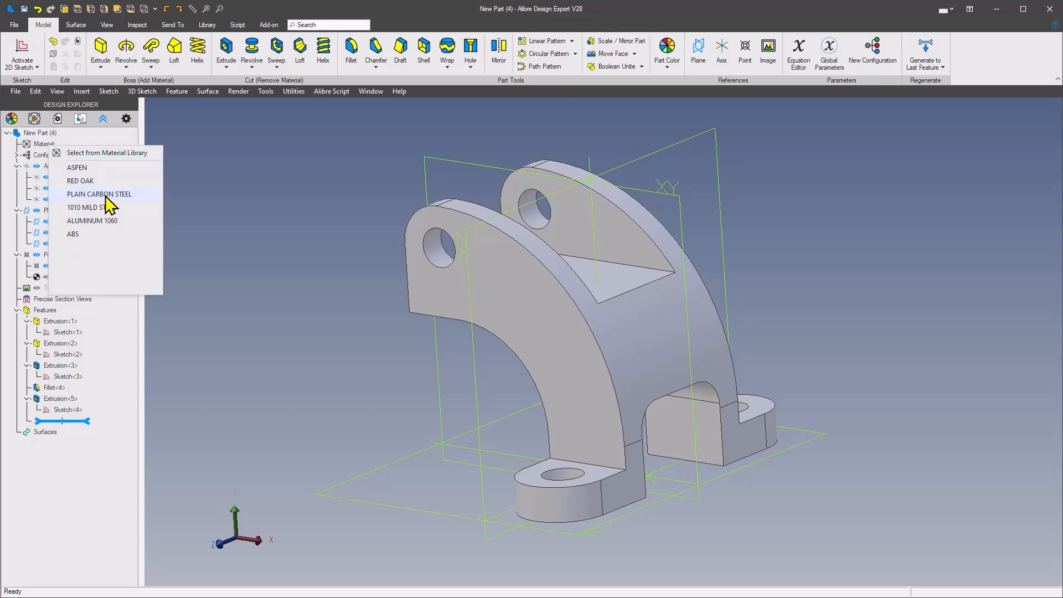
click(106, 195)
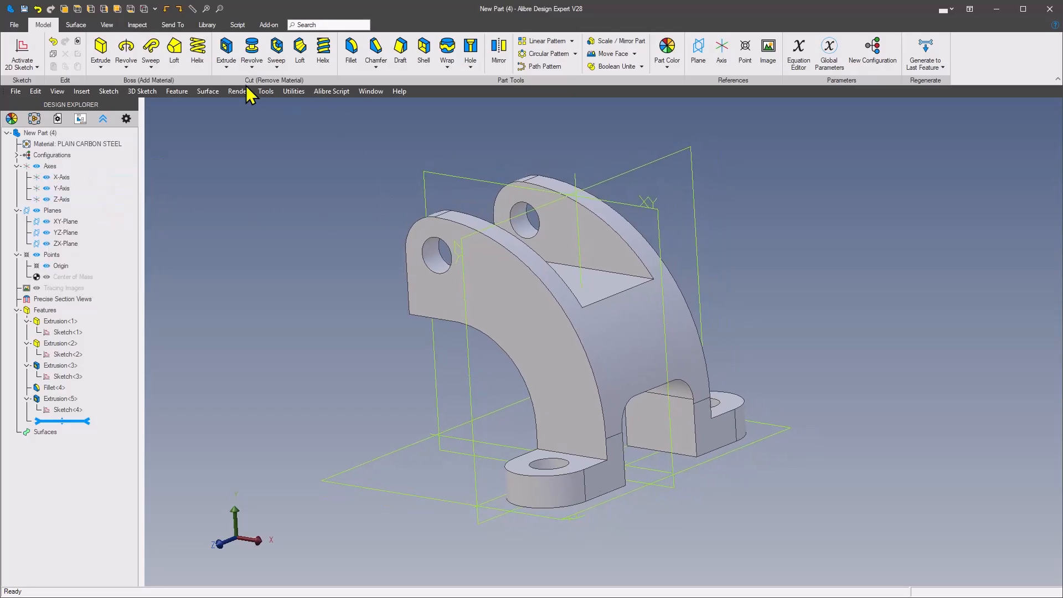
click(271, 93)
click(302, 175)
click(299, 171)
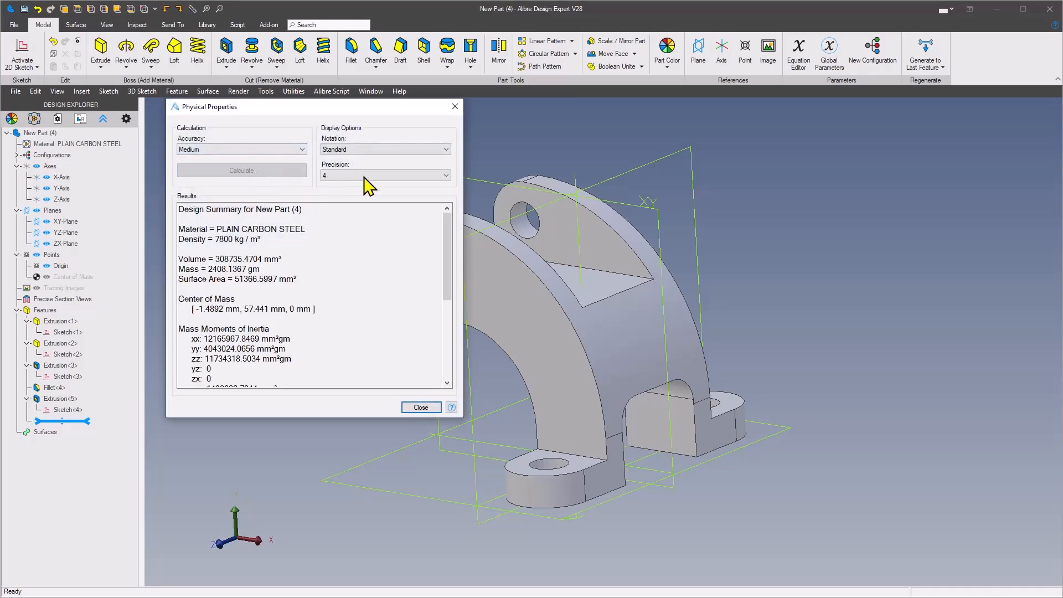
Set the physical properties display precision to 1, read the part's mass and close the results
click(368, 177)
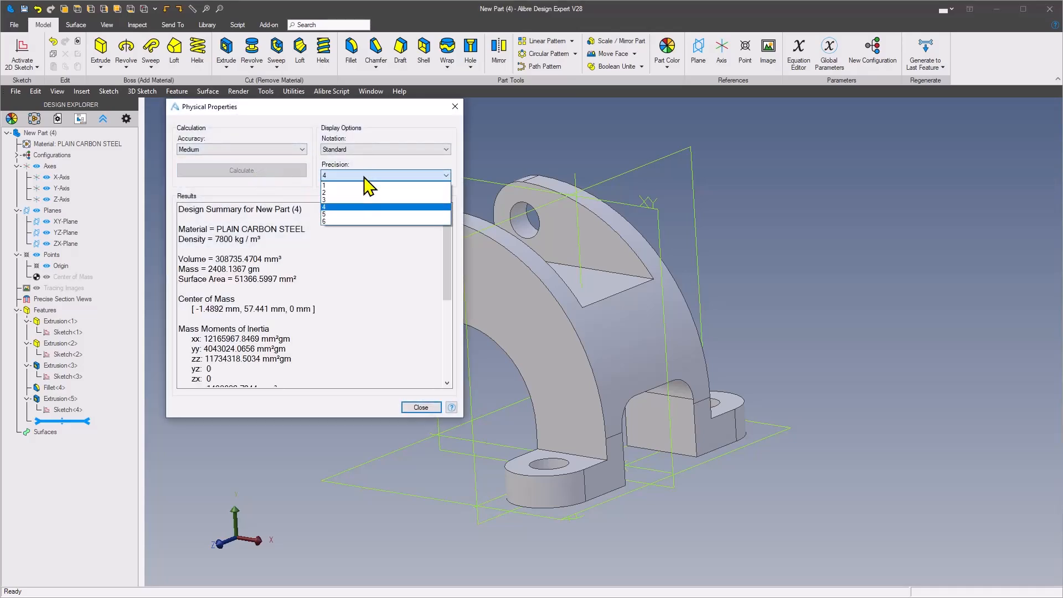
click(357, 186)
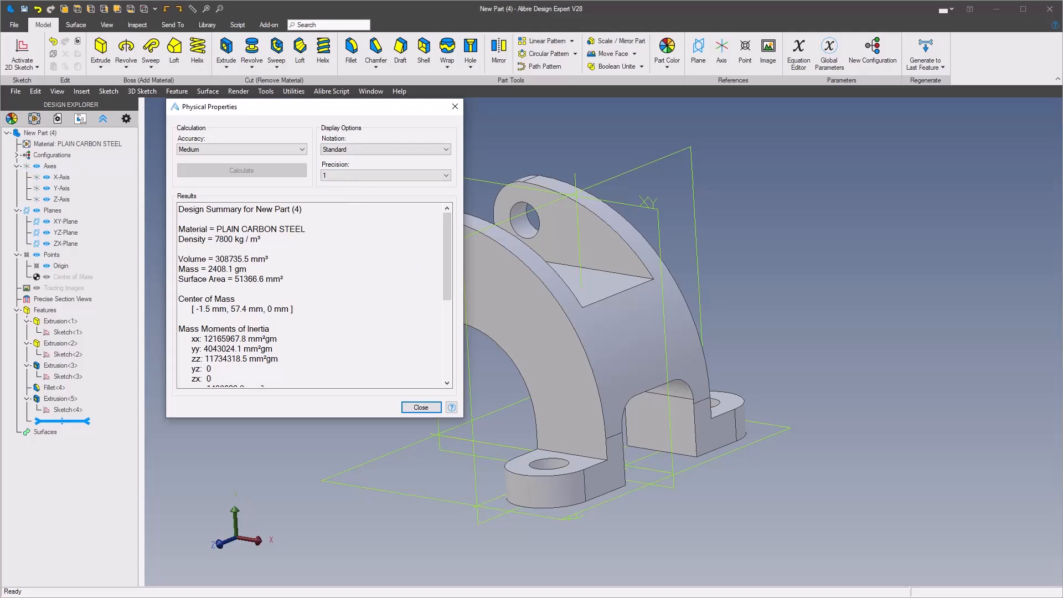
drag(0, 133, 0, 98)
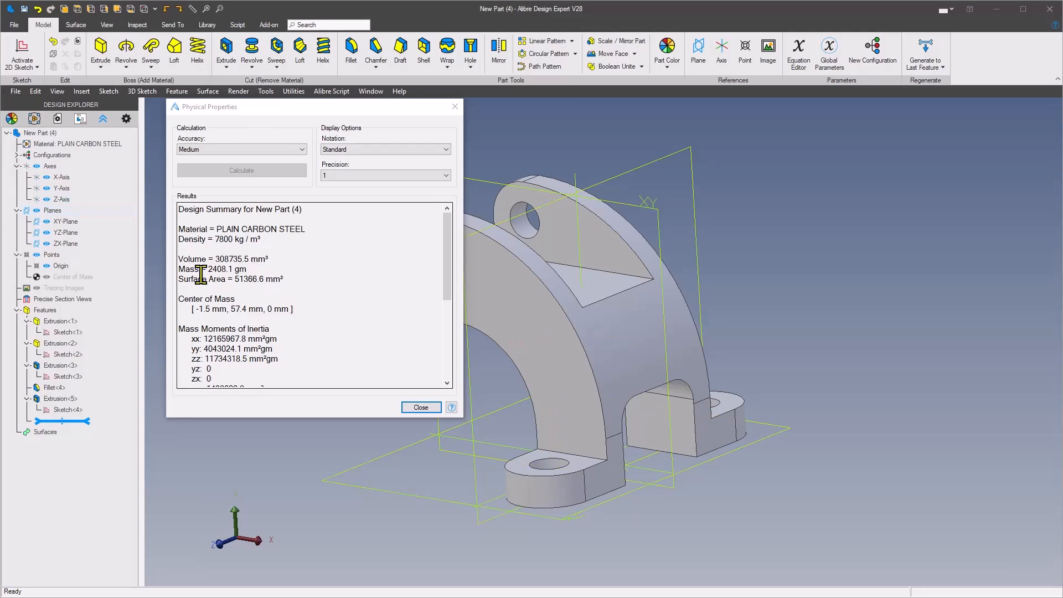
click(417, 409)
middle_drag(283, 339, 284, 336)
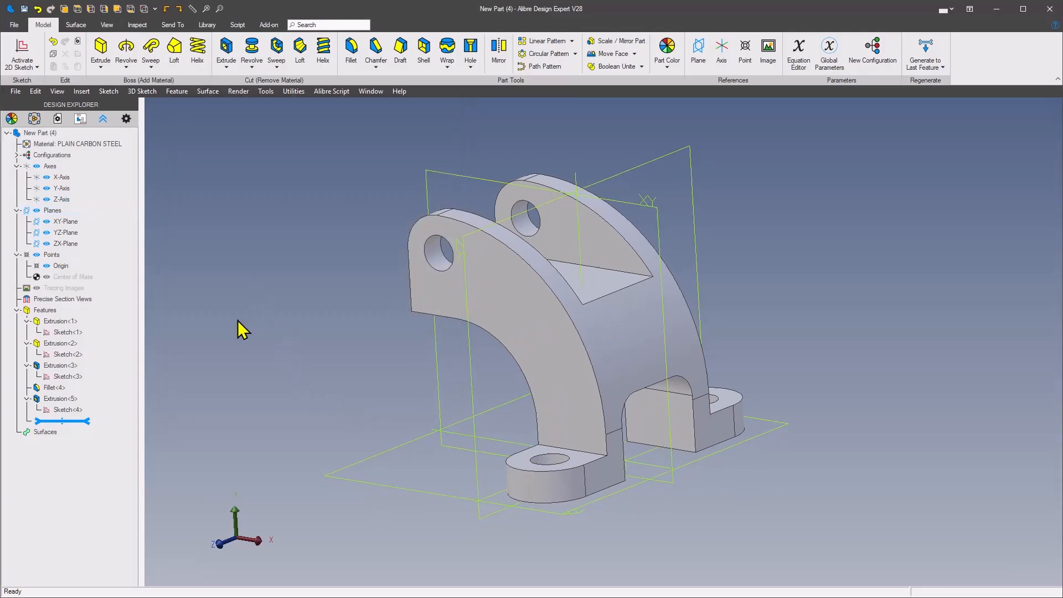